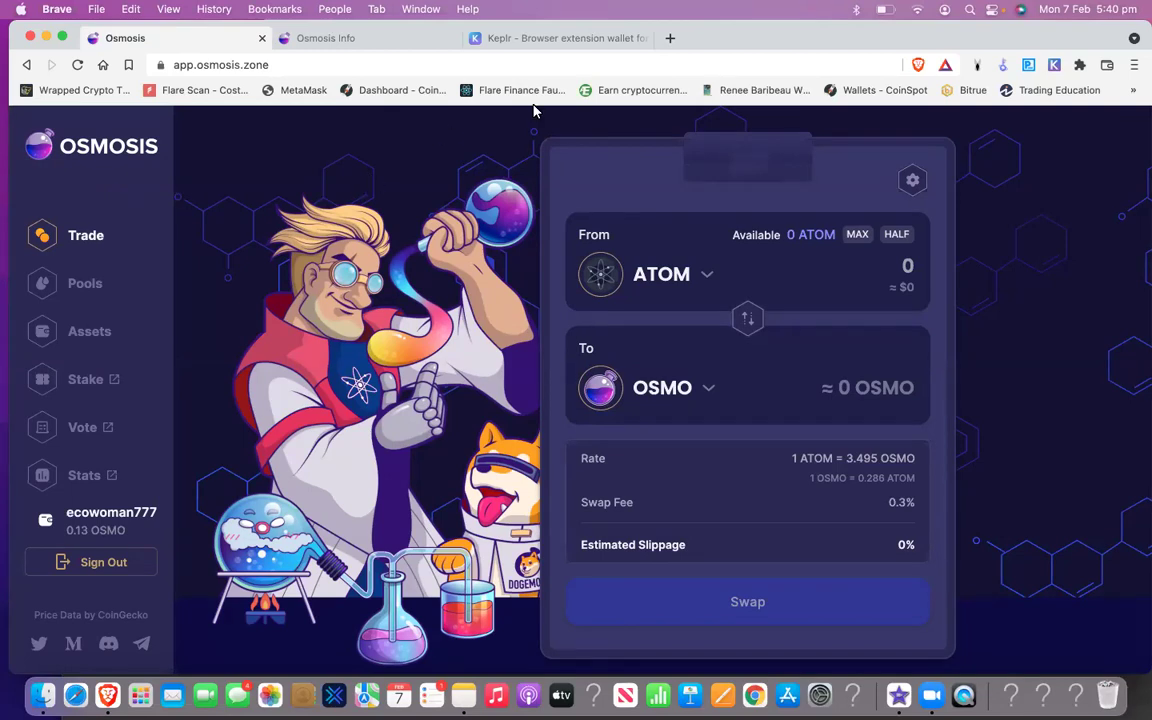
# Step: Check the Cosmos Hub account in the Keplr wallet extension and close the Keplr staking dashboard page
pyautogui.click(581, 40)
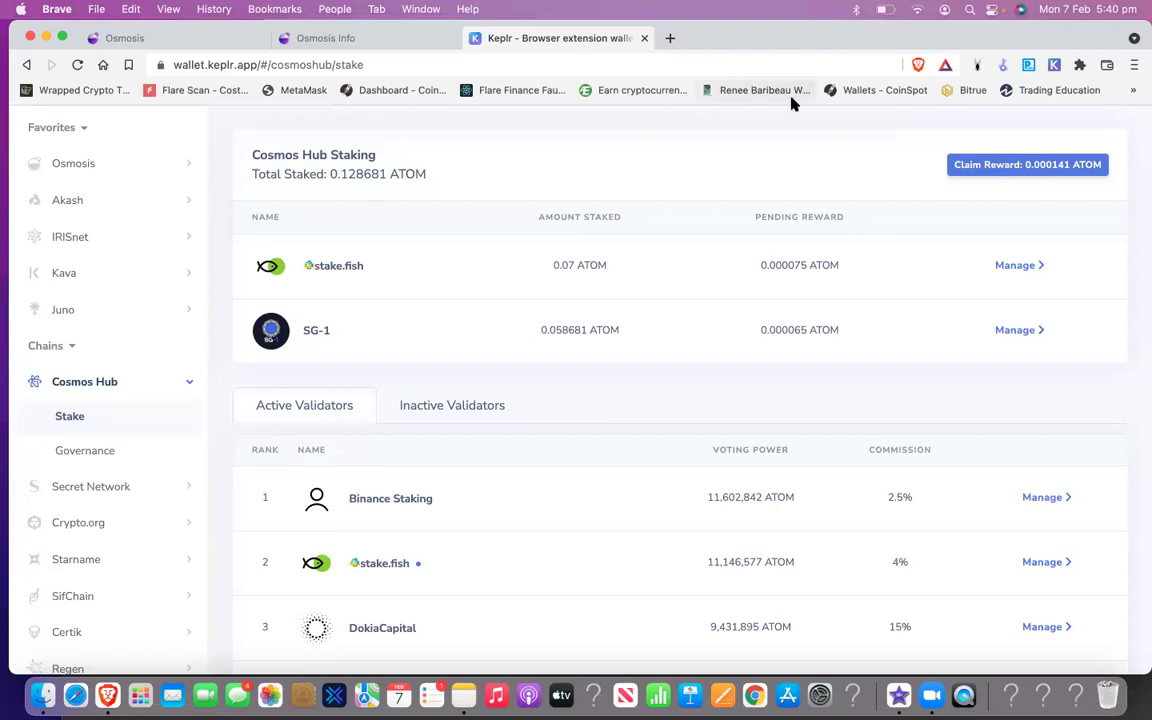
pyautogui.click(1055, 66)
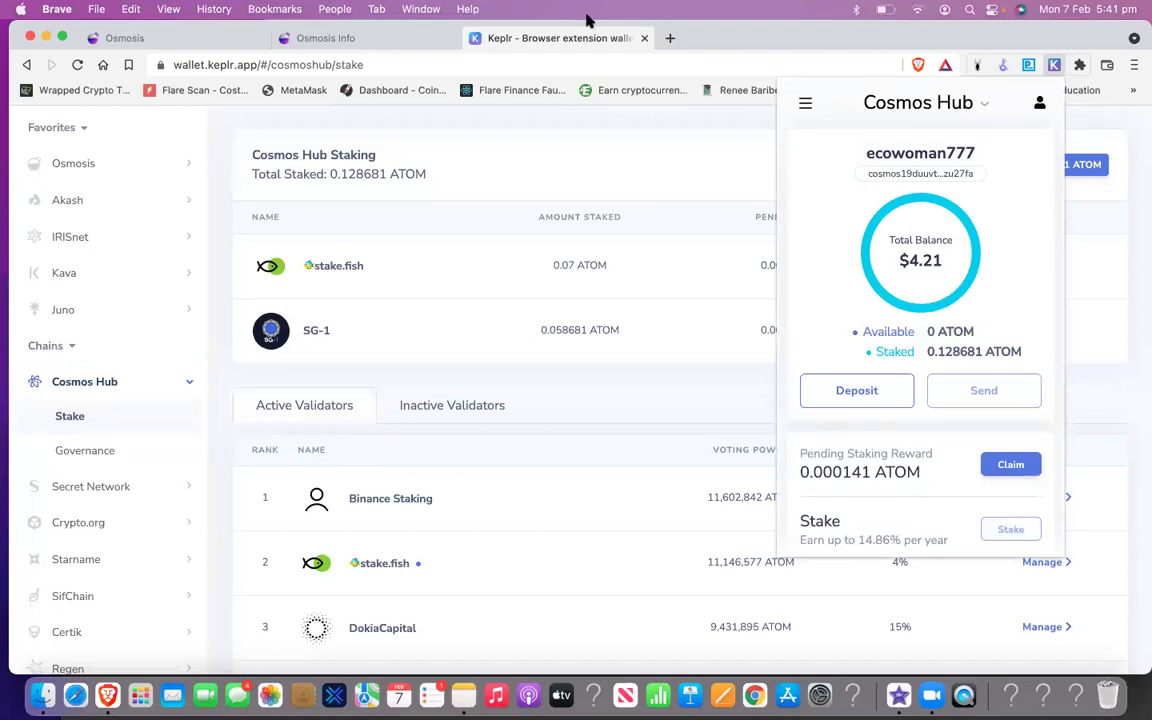
pyautogui.click(646, 39)
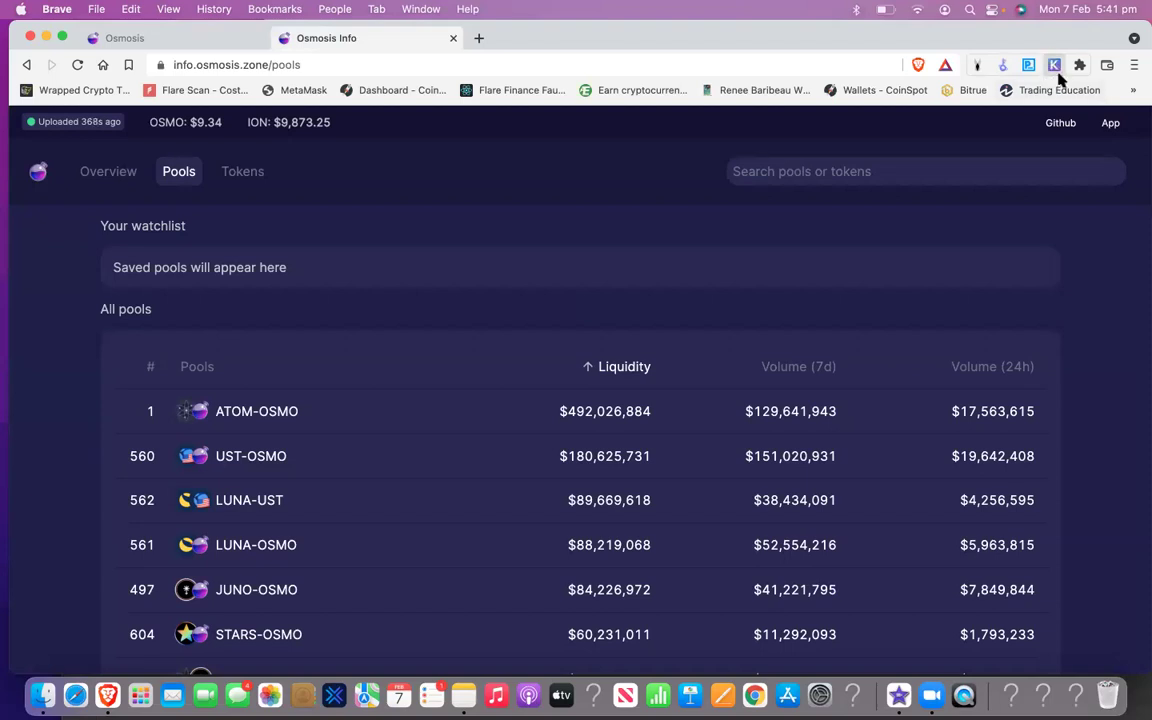
pyautogui.click(1054, 66)
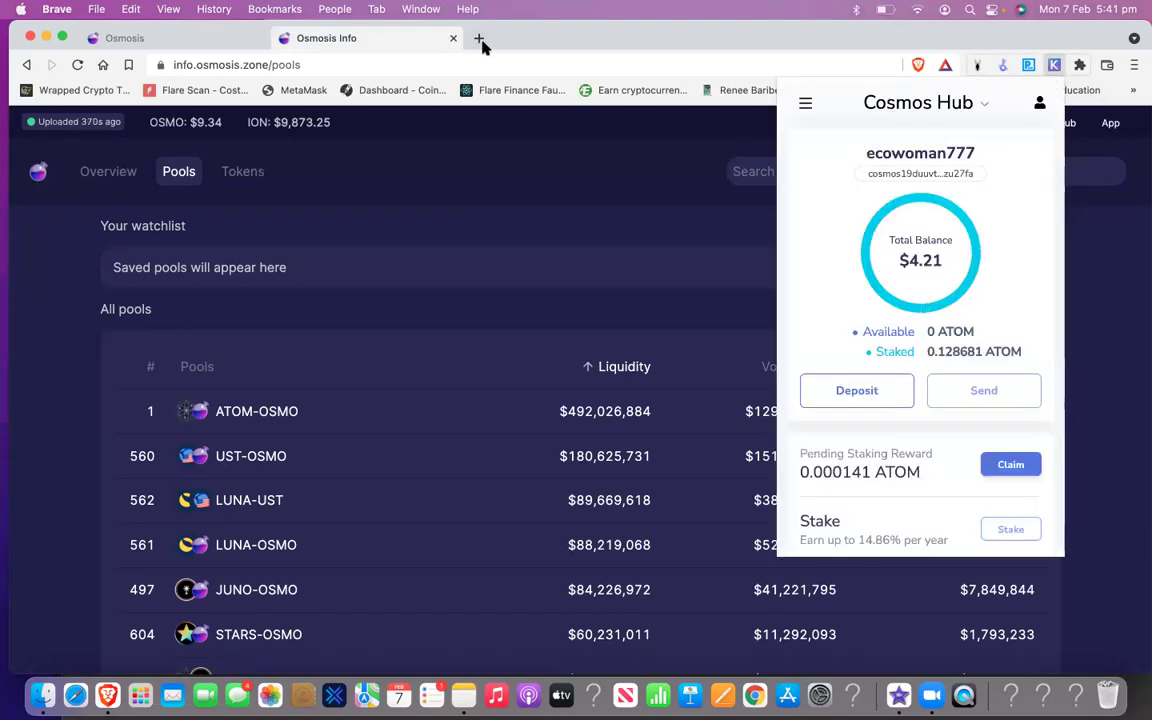
# Step: Search the web for "kelflr wallet" in a new tab and open the Keplr Interchain Wallet website
pyautogui.click(478, 40)
pyautogui.click(478, 40)
pyautogui.write('kel')
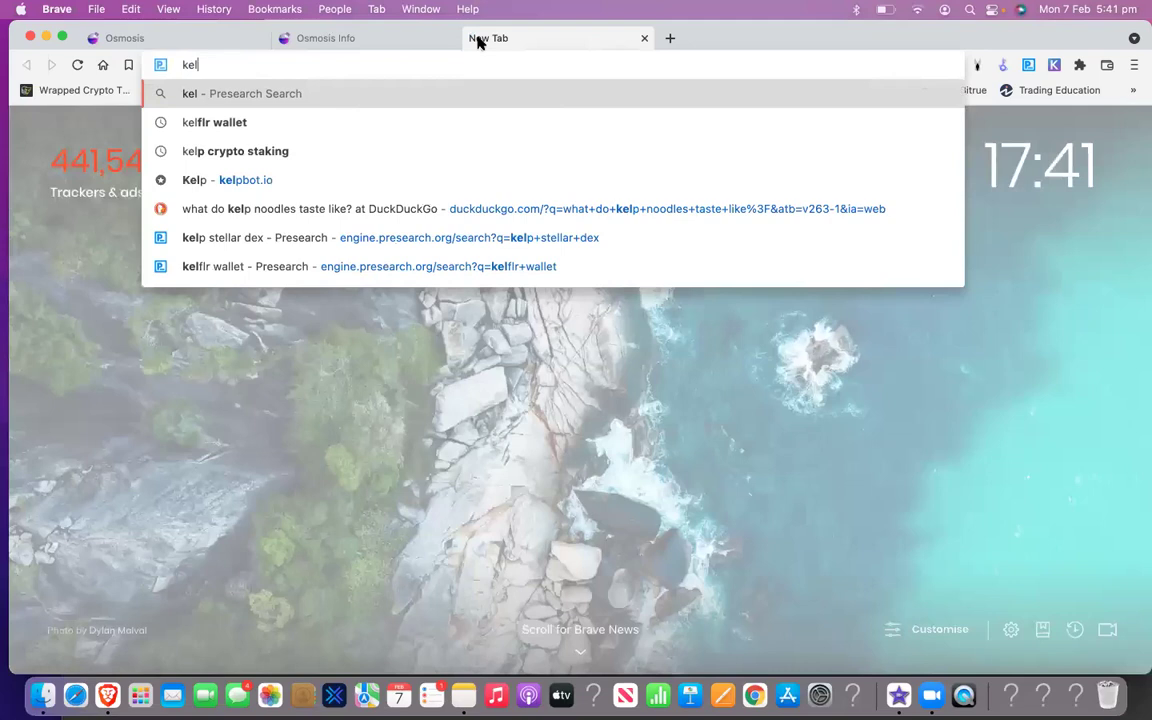
pyautogui.write('p')
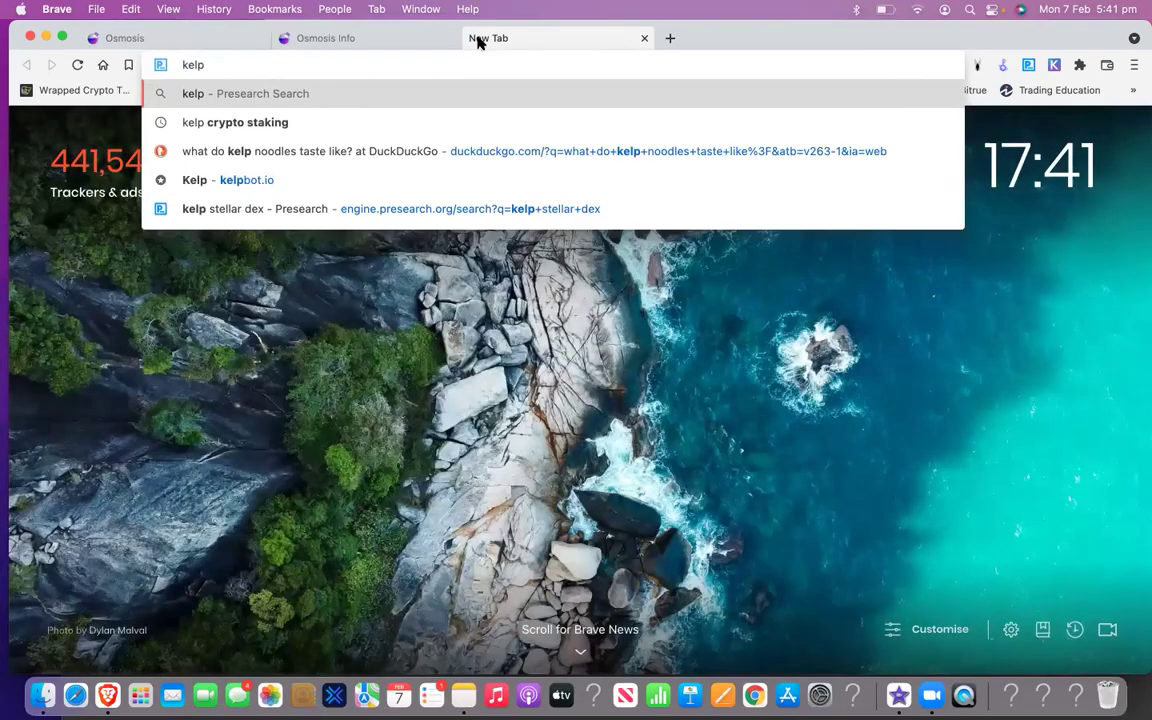
pyautogui.press('BackSpace')
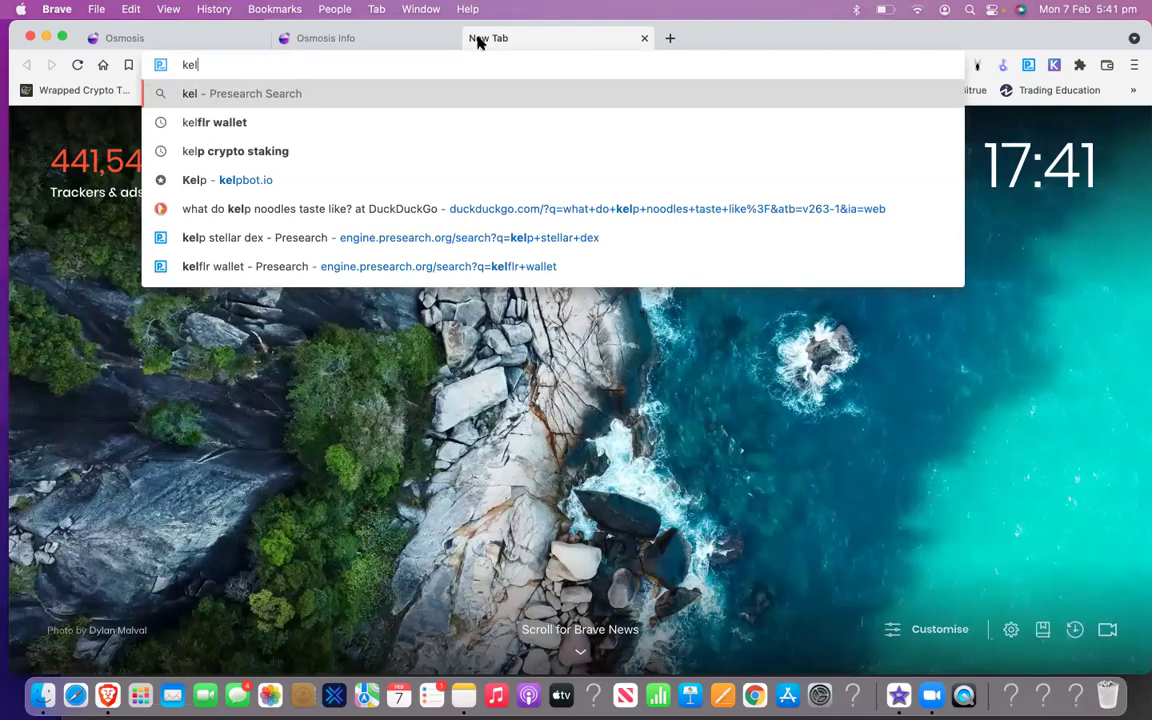
pyautogui.write('f')
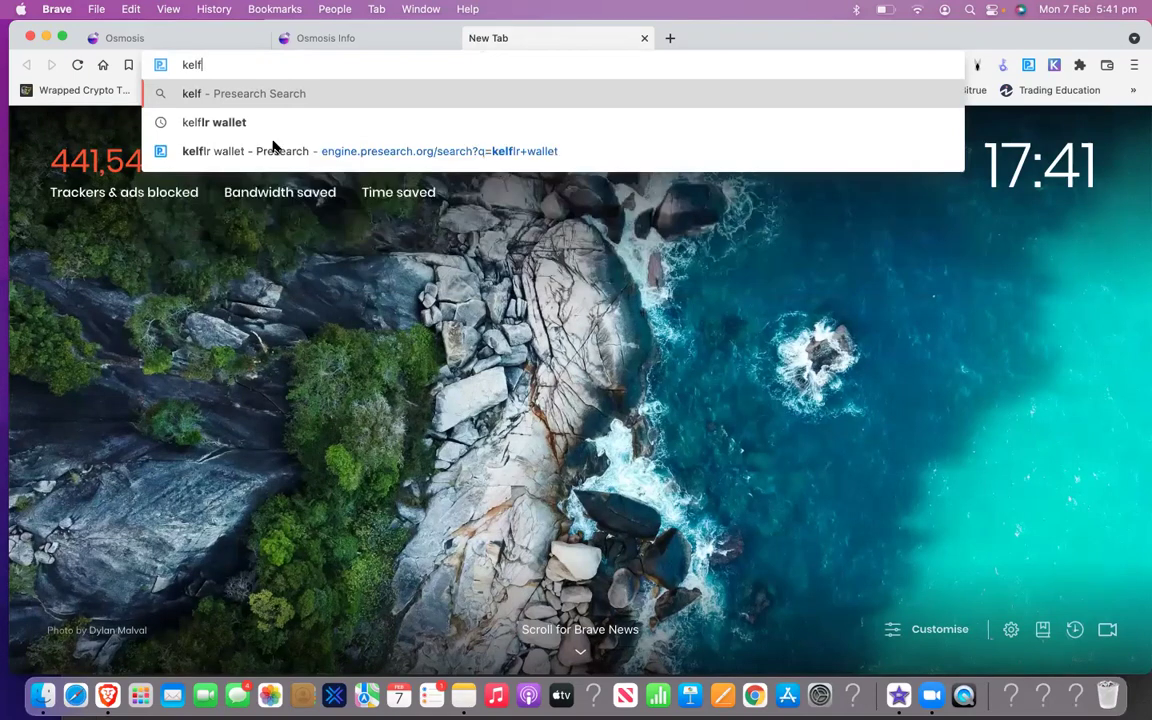
pyautogui.click(211, 151)
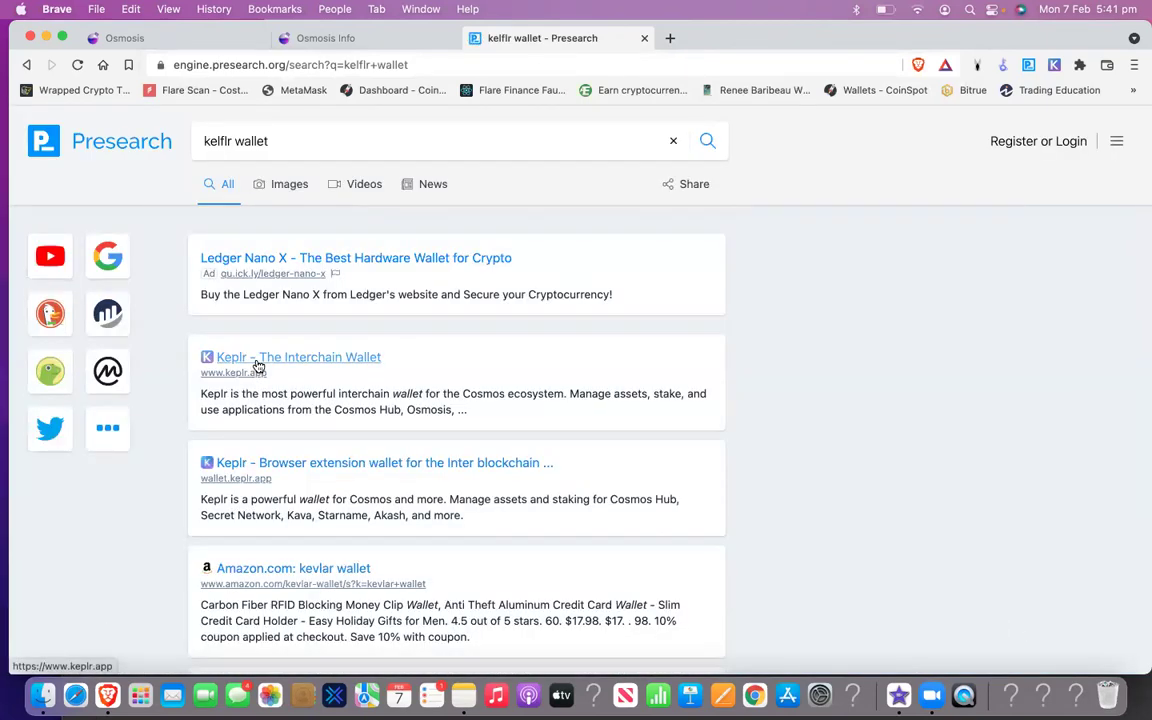
pyautogui.click(257, 366)
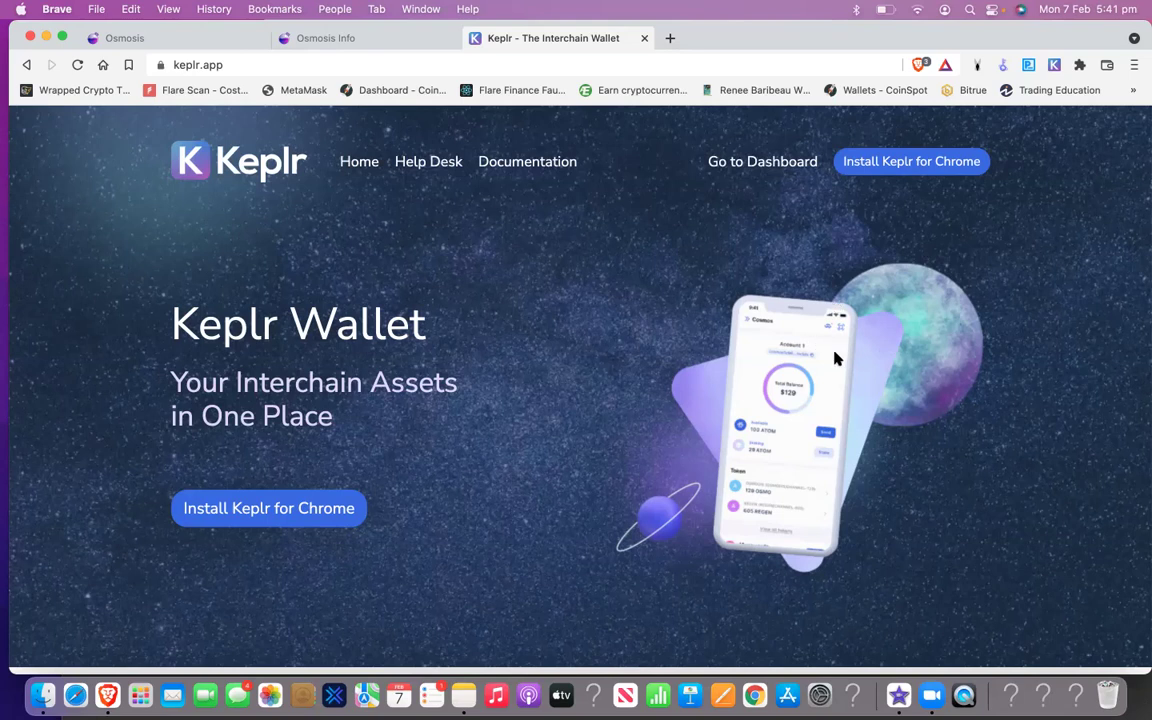
# Step: Examine the list of blockchain networks supported by the Keplr wallet extension
pyautogui.click(1054, 66)
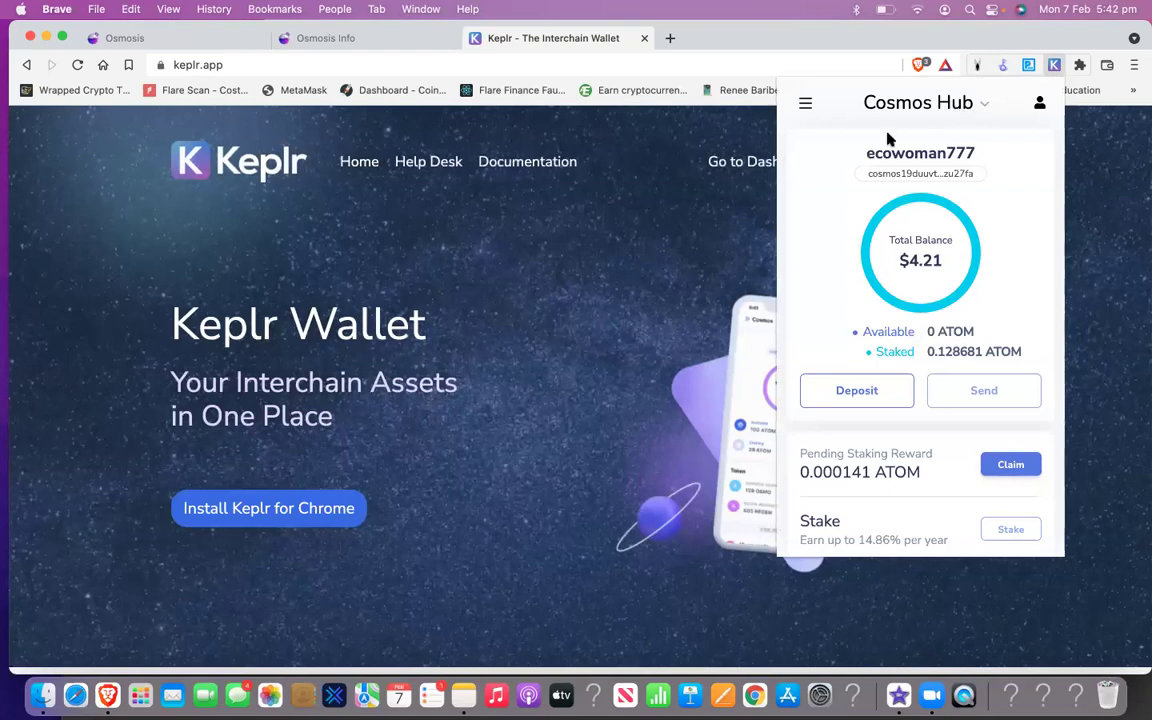
pyautogui.click(946, 108)
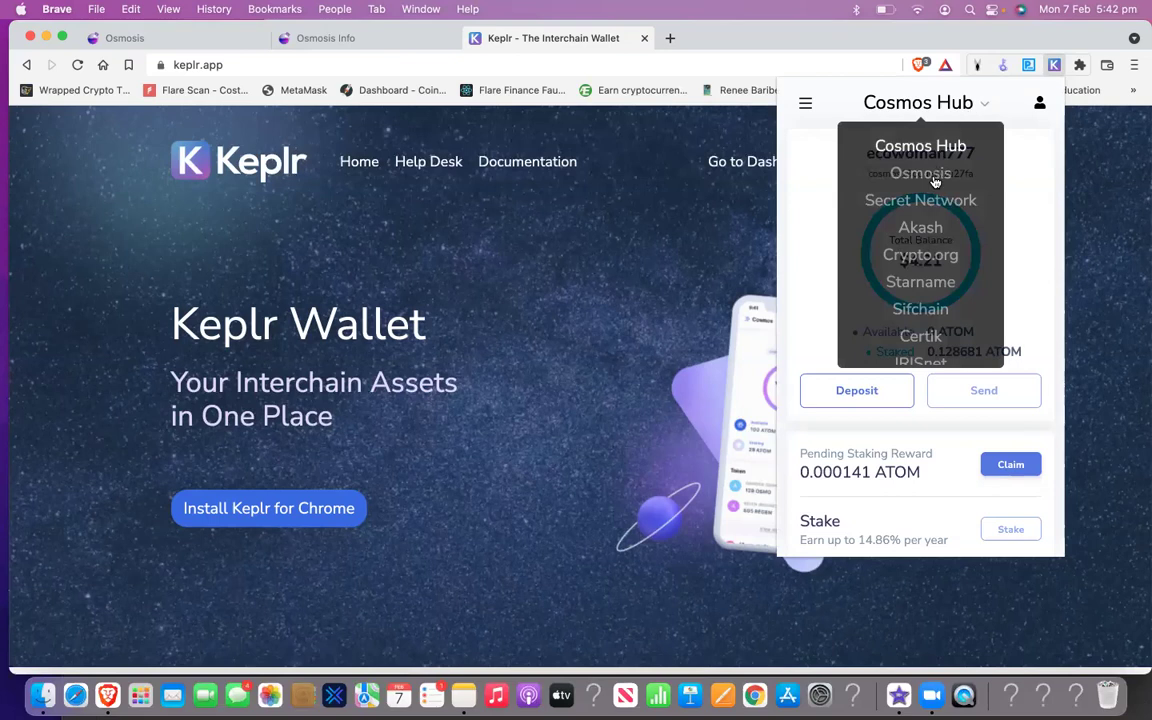
pyautogui.scroll(-1, 910, 220)
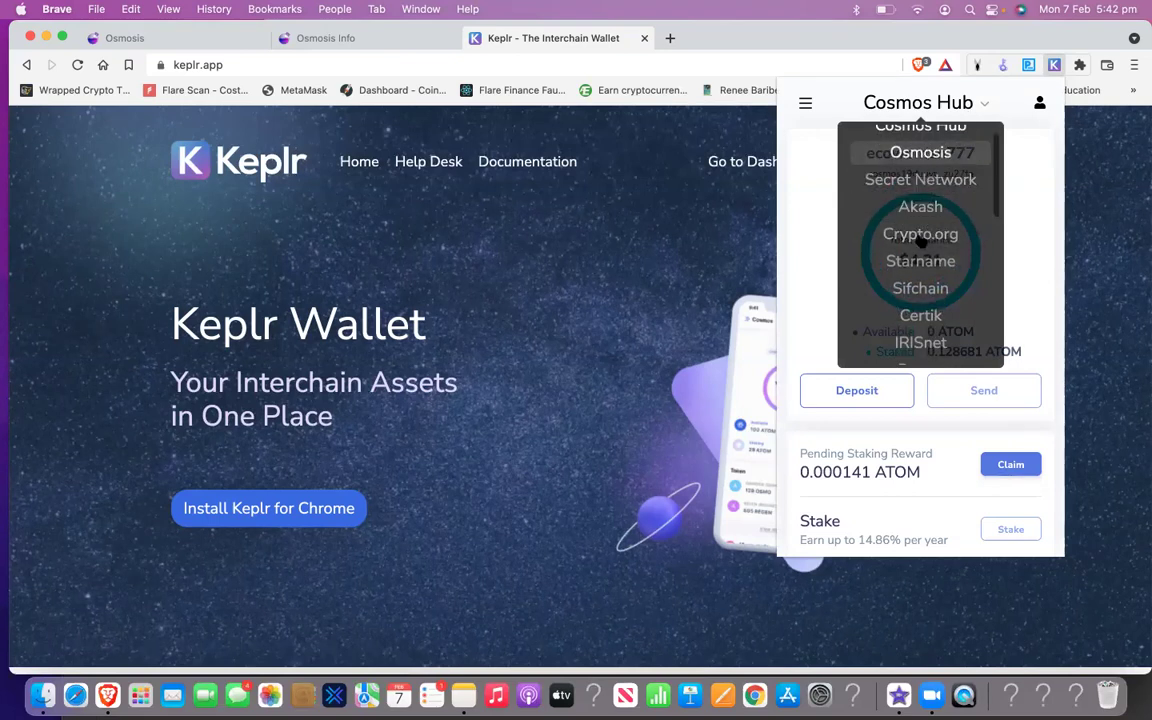
pyautogui.scroll(-5, 920, 290)
pyautogui.scroll(-6, 916, 288)
pyautogui.scroll(12, 918, 295)
pyautogui.scroll(-7, 920, 280)
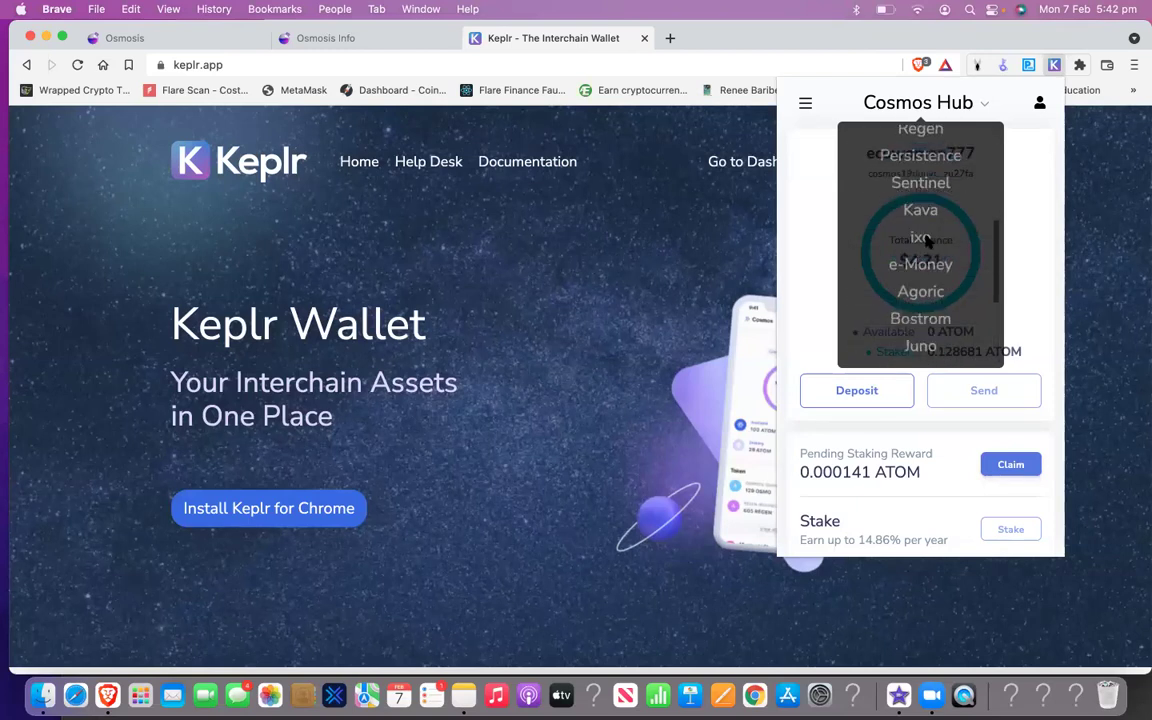
pyautogui.scroll(-2, 920, 260)
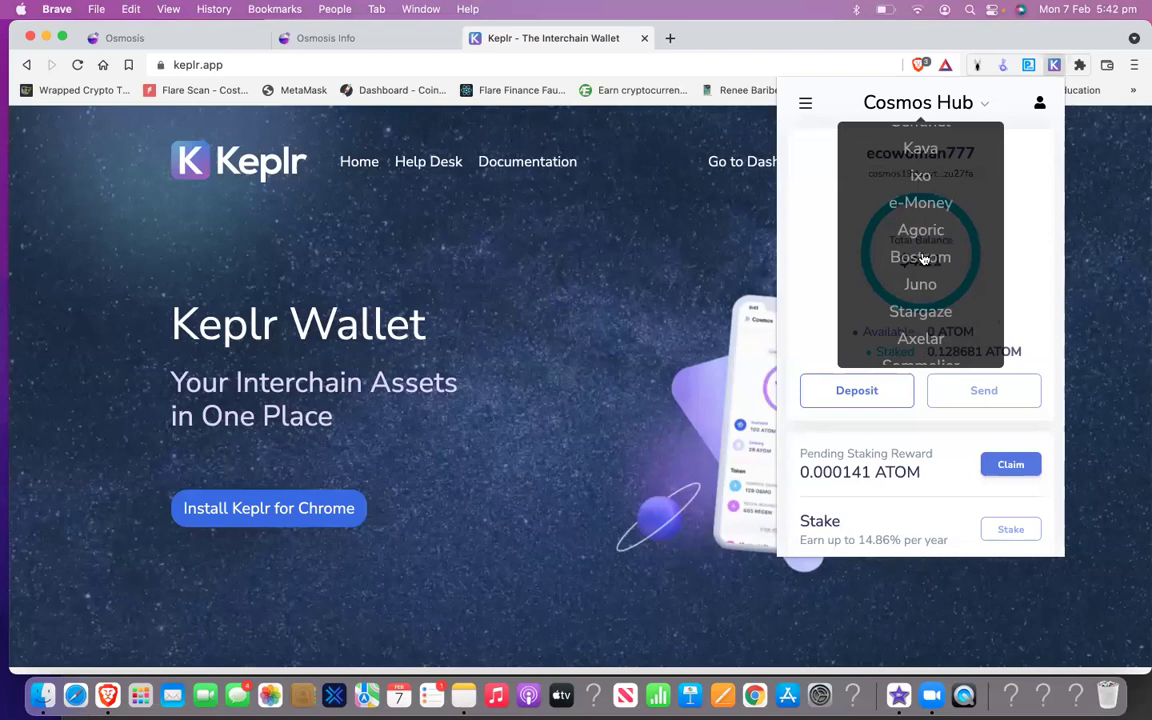
pyautogui.scroll(3, 919, 290)
pyautogui.scroll(4, 919, 295)
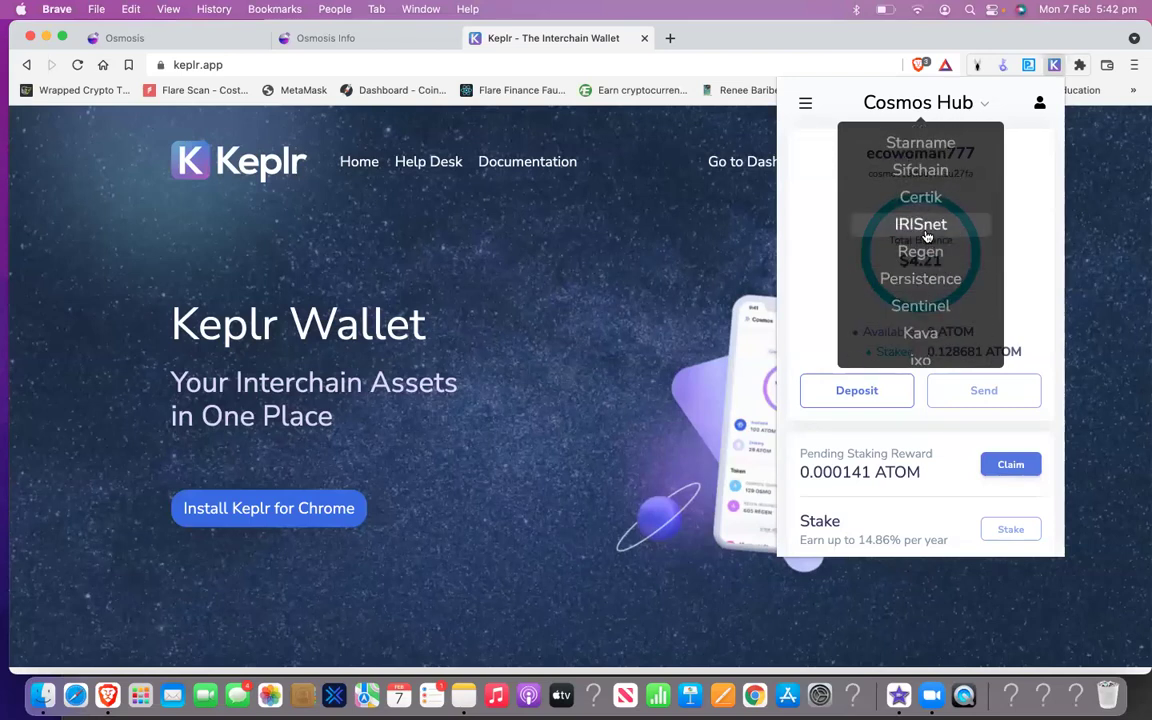
pyautogui.scroll(3, 926, 240)
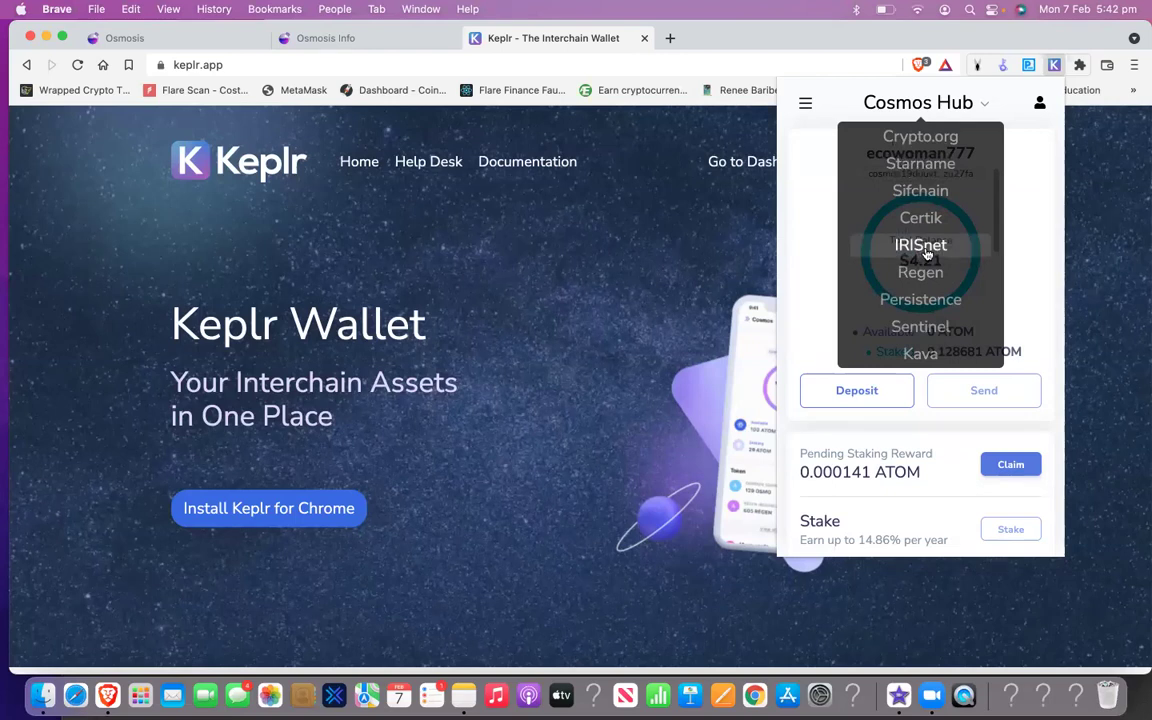
pyautogui.scroll(2, 920, 300)
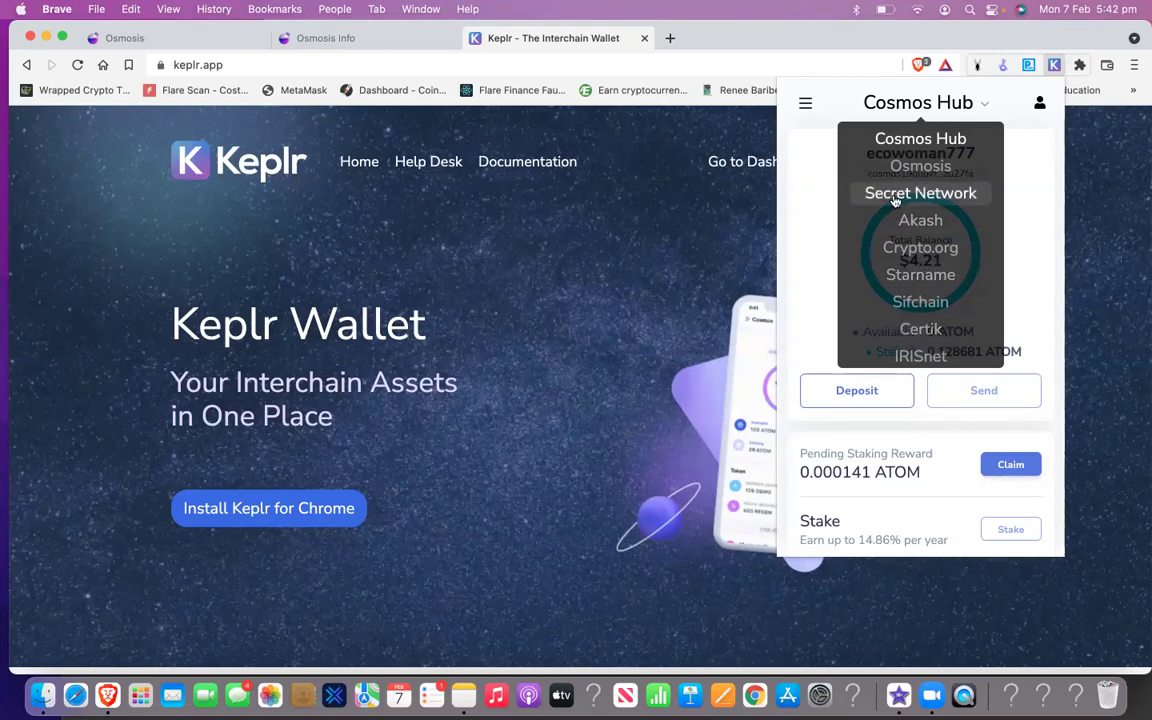
pyautogui.scroll(1, 887, 244)
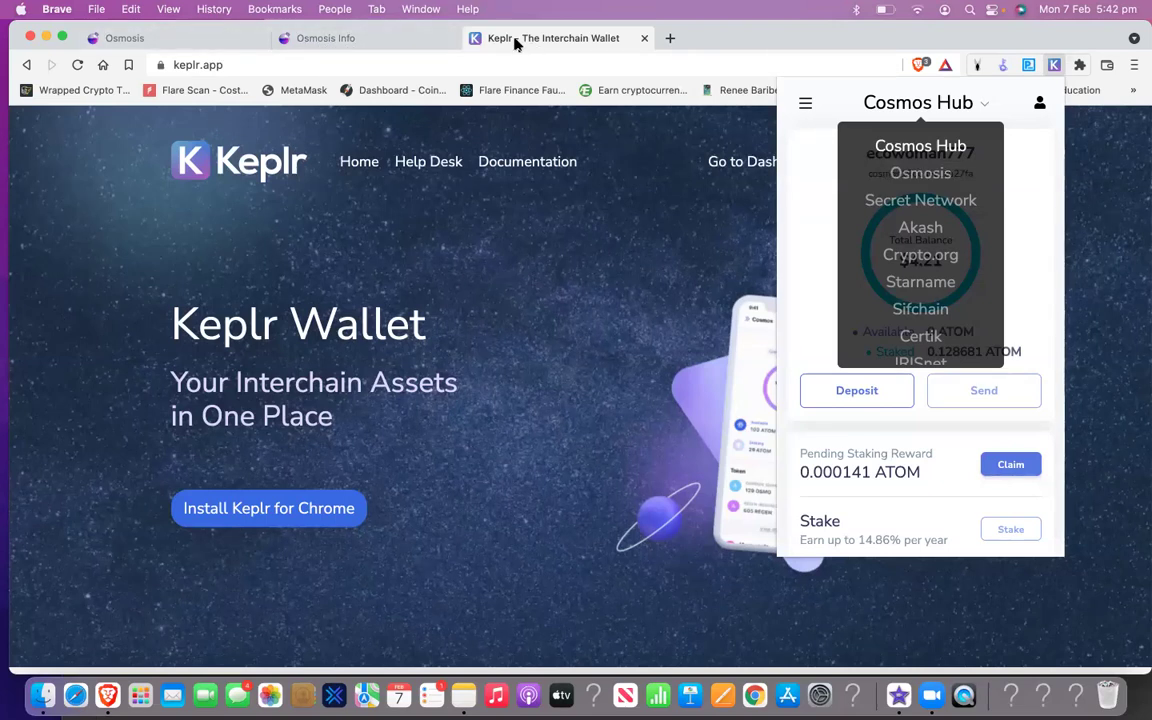
# Step: Return to the Osmosis trading page at app.osmosis.zone
pyautogui.click(368, 40)
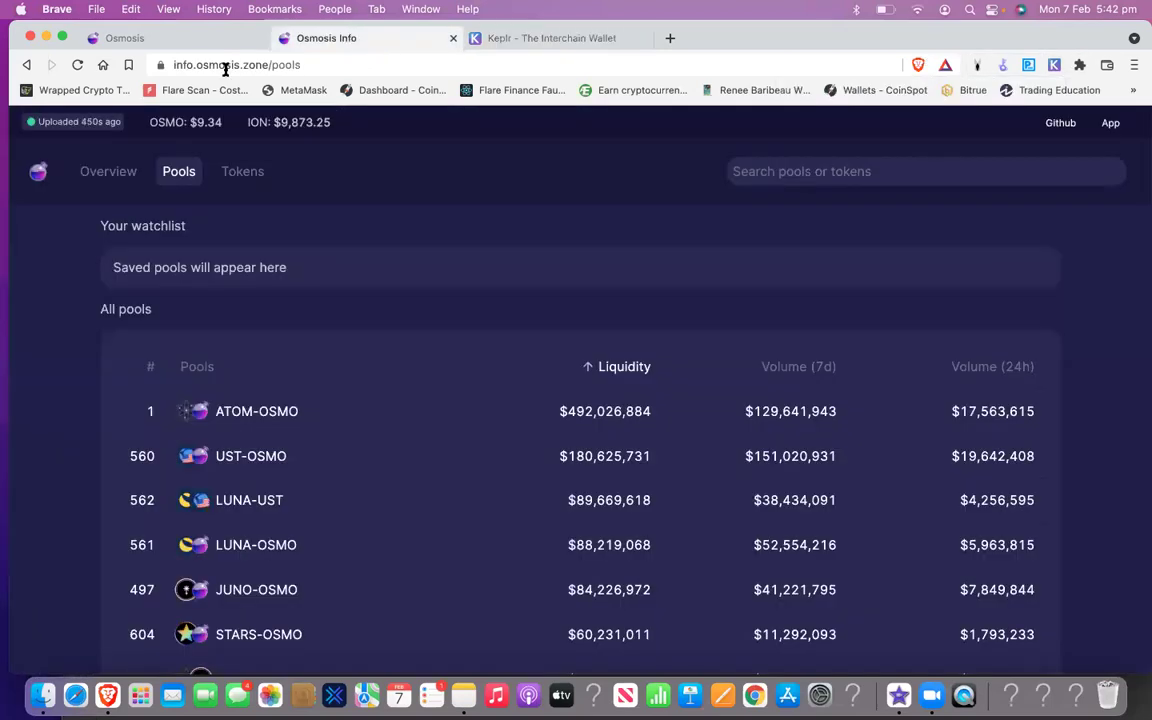
pyautogui.click(155, 44)
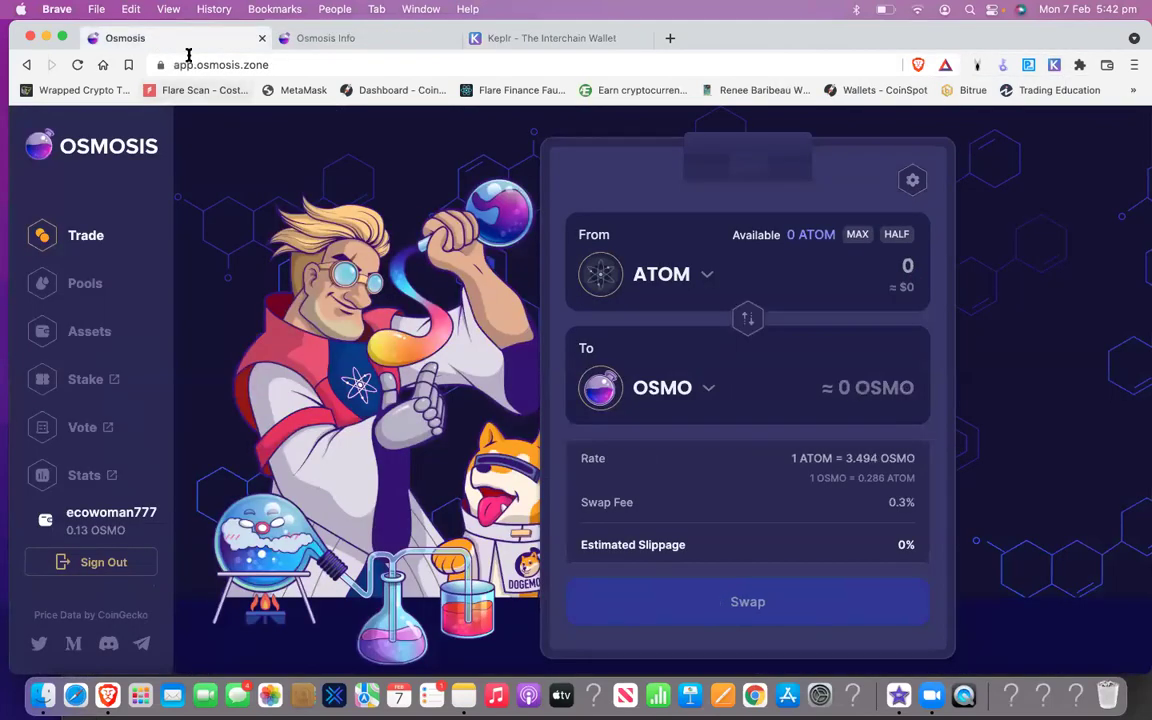
pyautogui.click(669, 38)
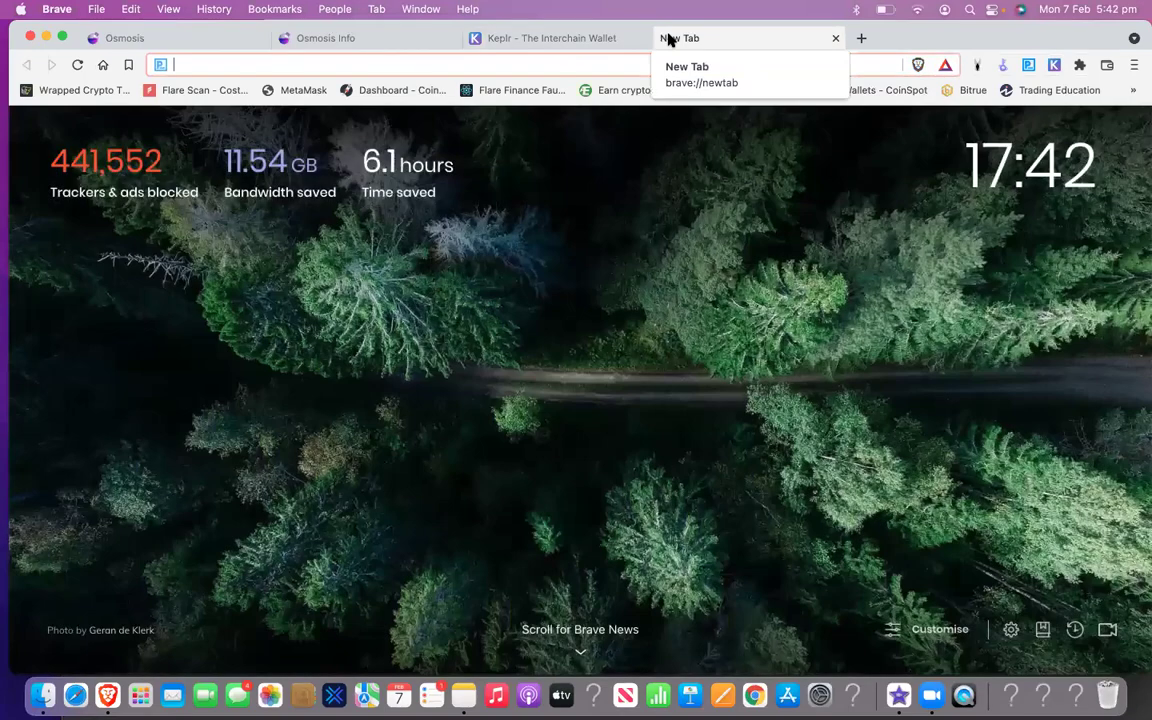
pyautogui.write('osmosis')
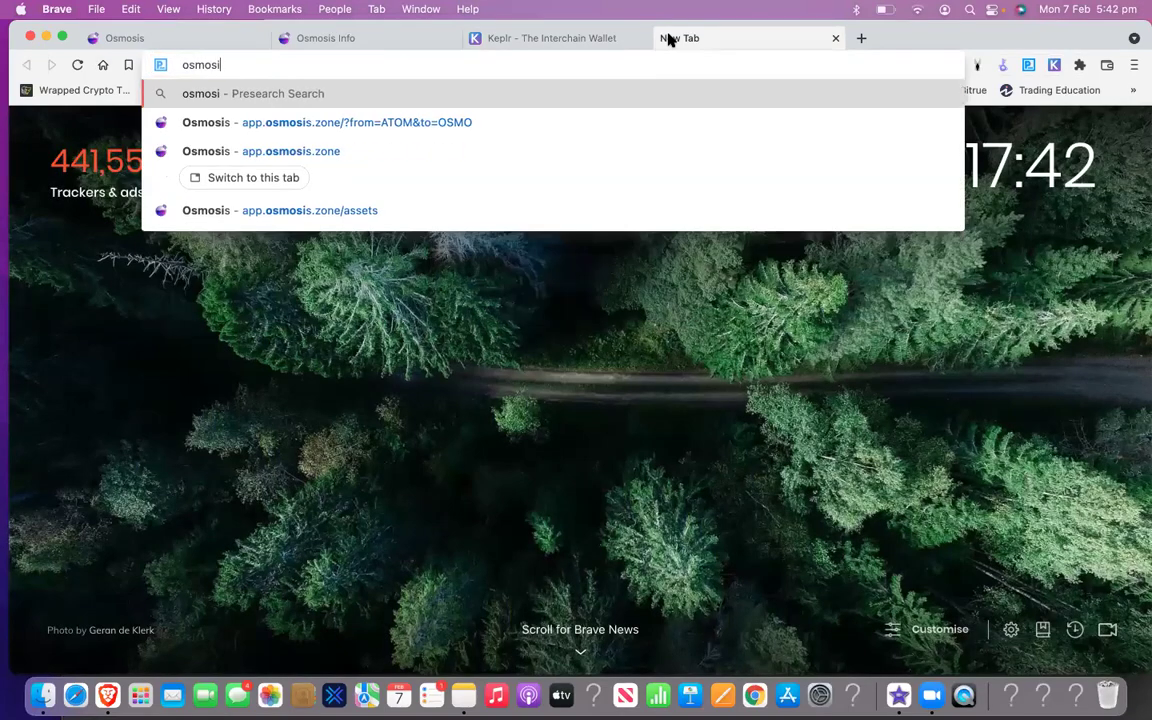
pyautogui.click(835, 39)
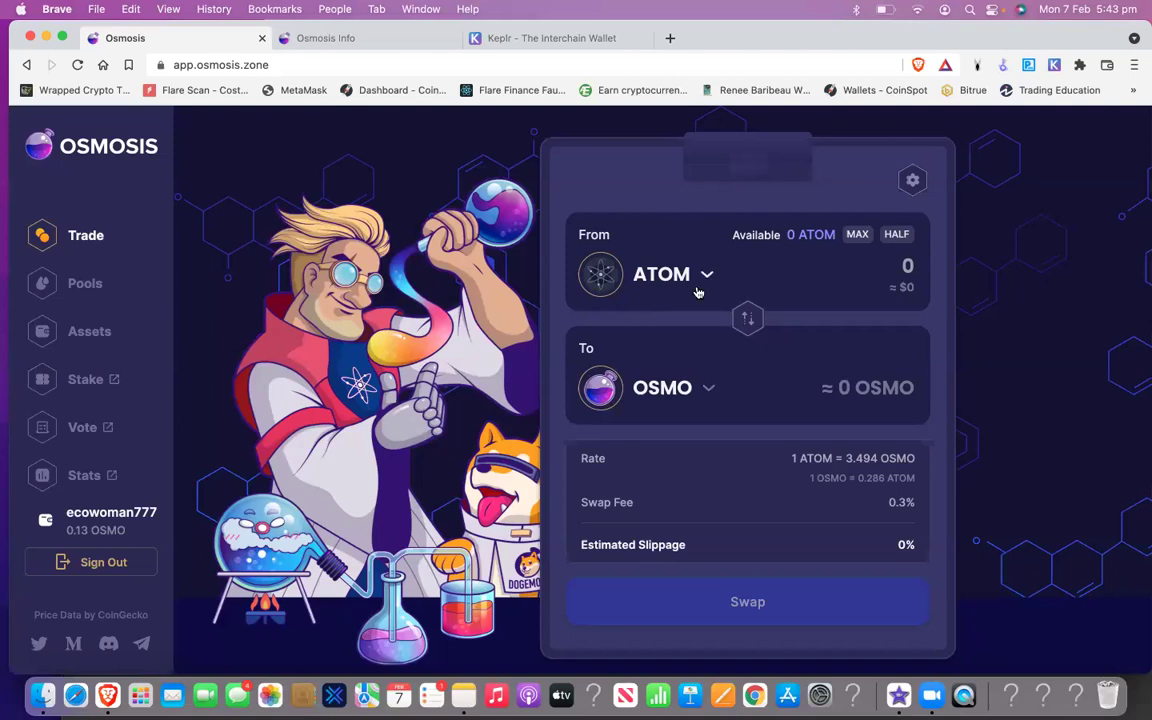
# Step: Open the Osmosis pools page and examine the APR and liquidity of the account's own pool and the incentivized pools
pyautogui.click(87, 285)
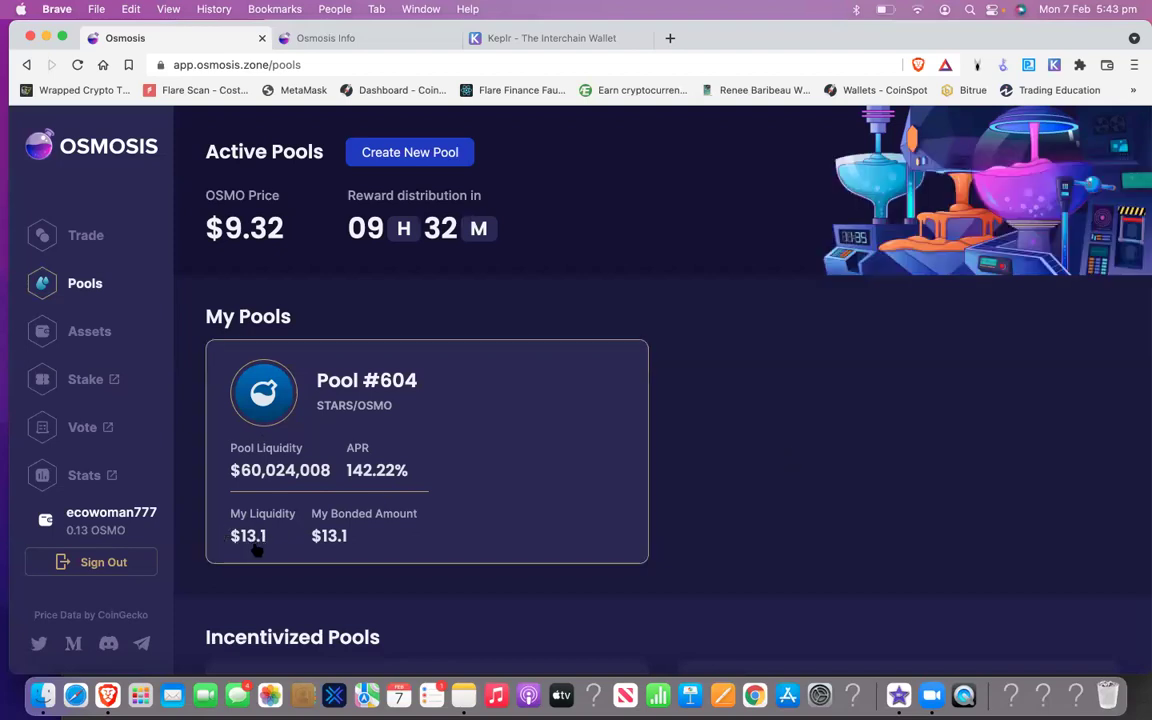
pyautogui.scroll(-8, 712, 445)
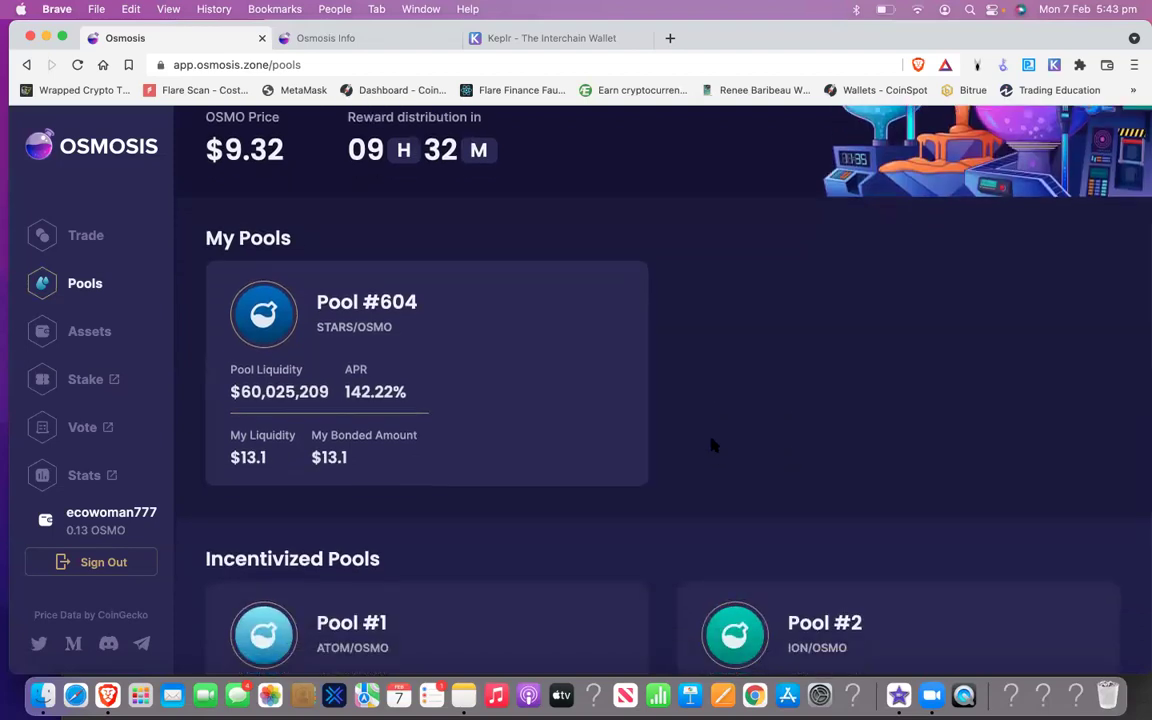
pyautogui.scroll(-6, 714, 440)
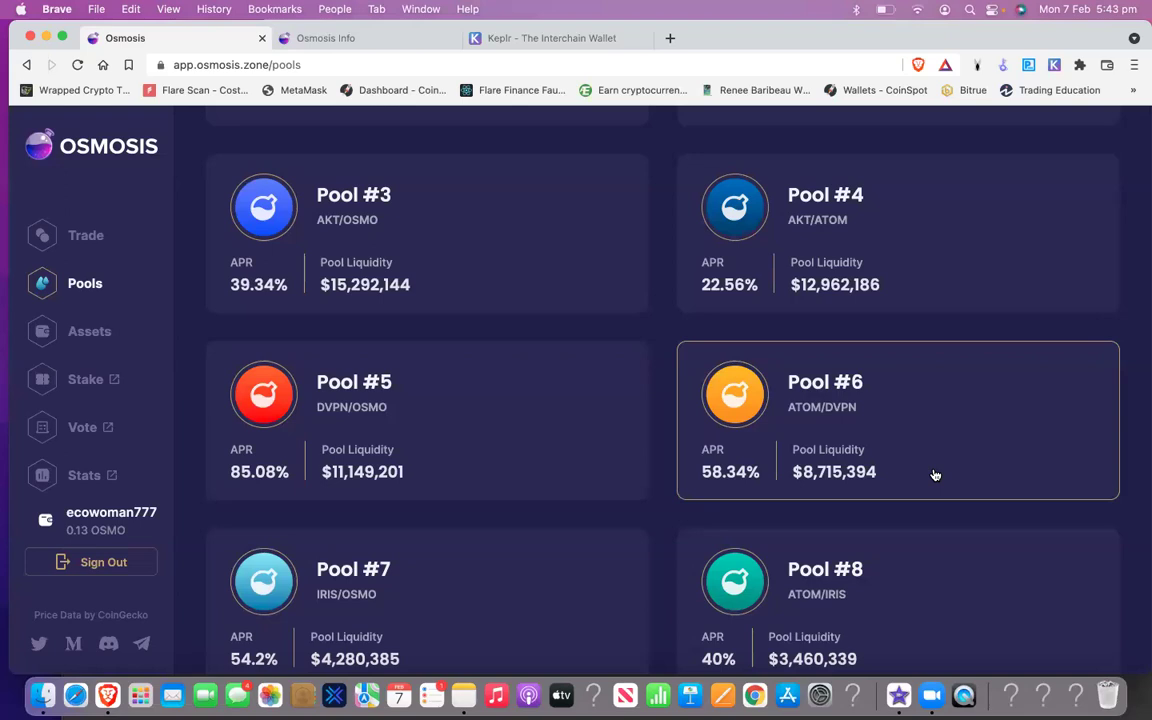
pyautogui.scroll(-10, 935, 475)
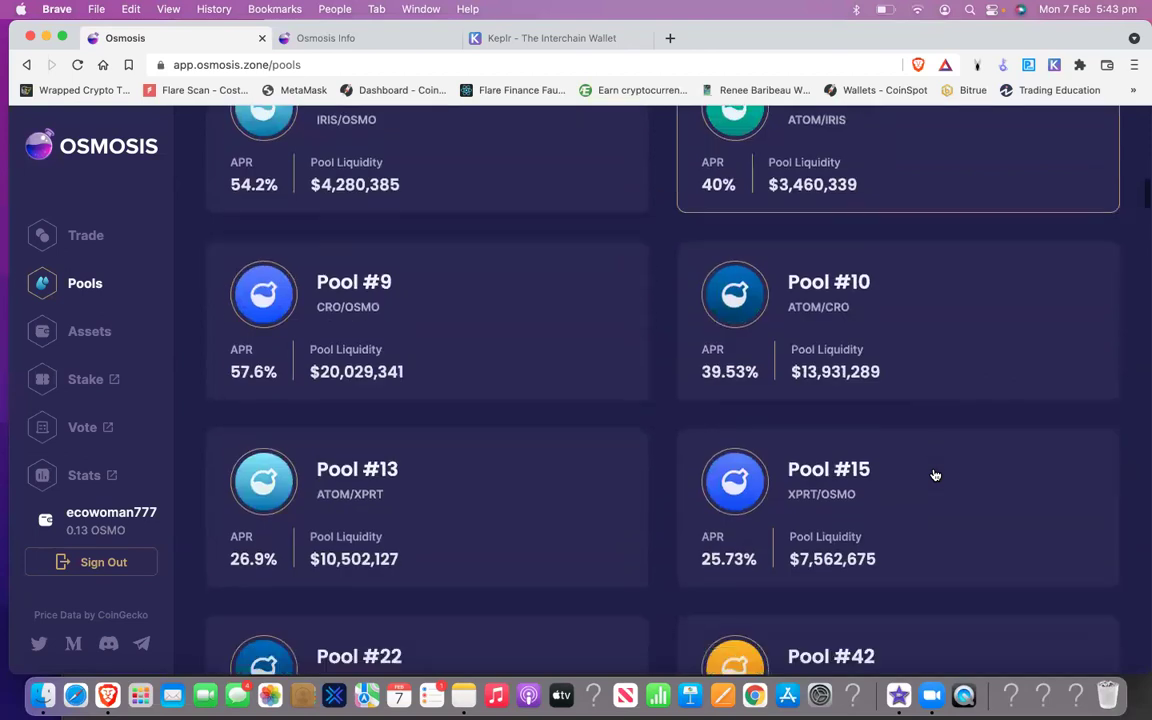
pyautogui.scroll(-1, 935, 475)
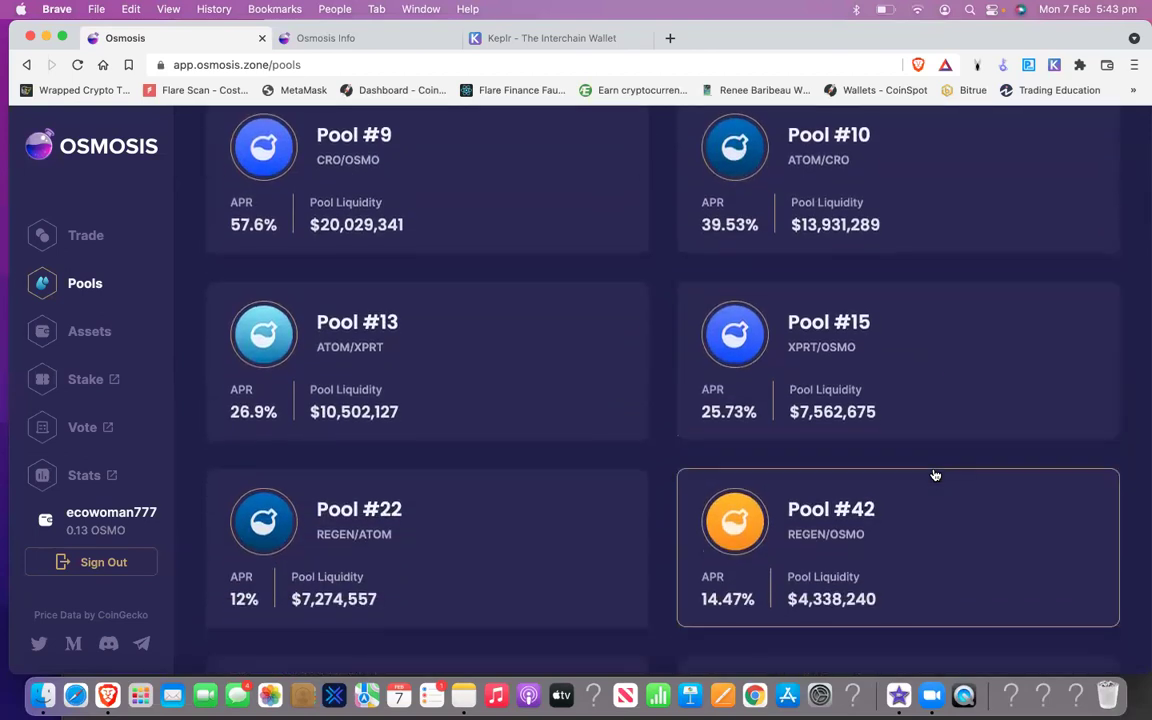
pyautogui.scroll(-2, 935, 475)
pyautogui.scroll(-2, 935, 475)
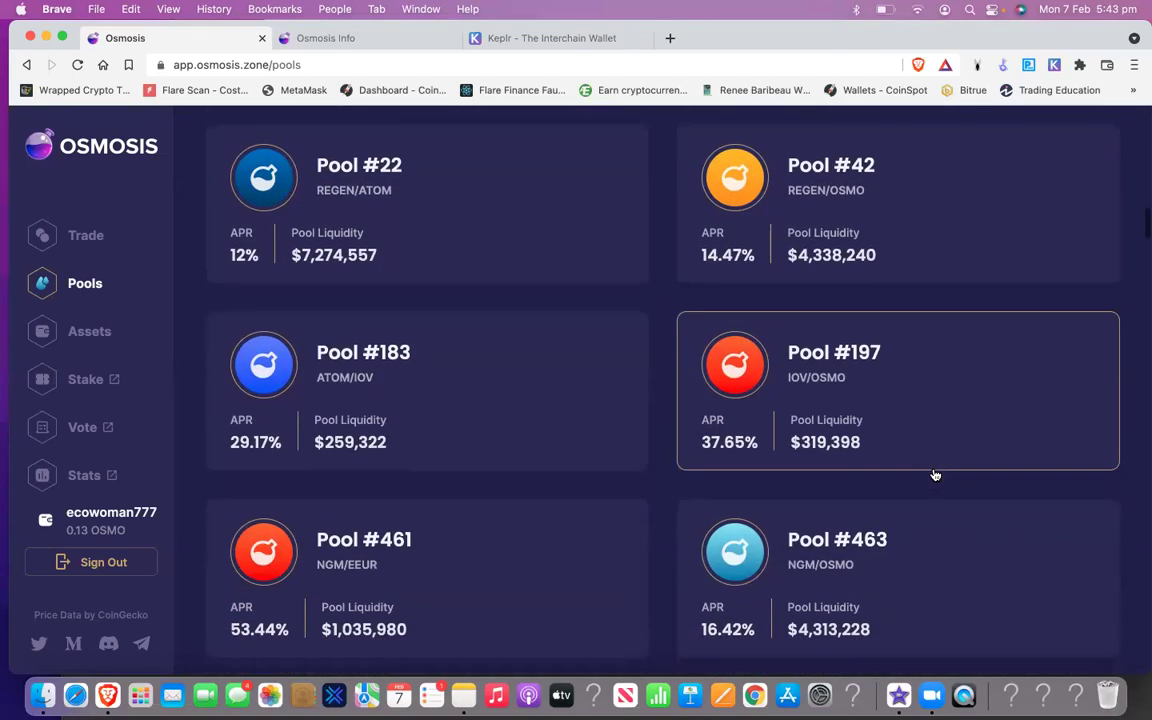
pyautogui.scroll(-5, 935, 475)
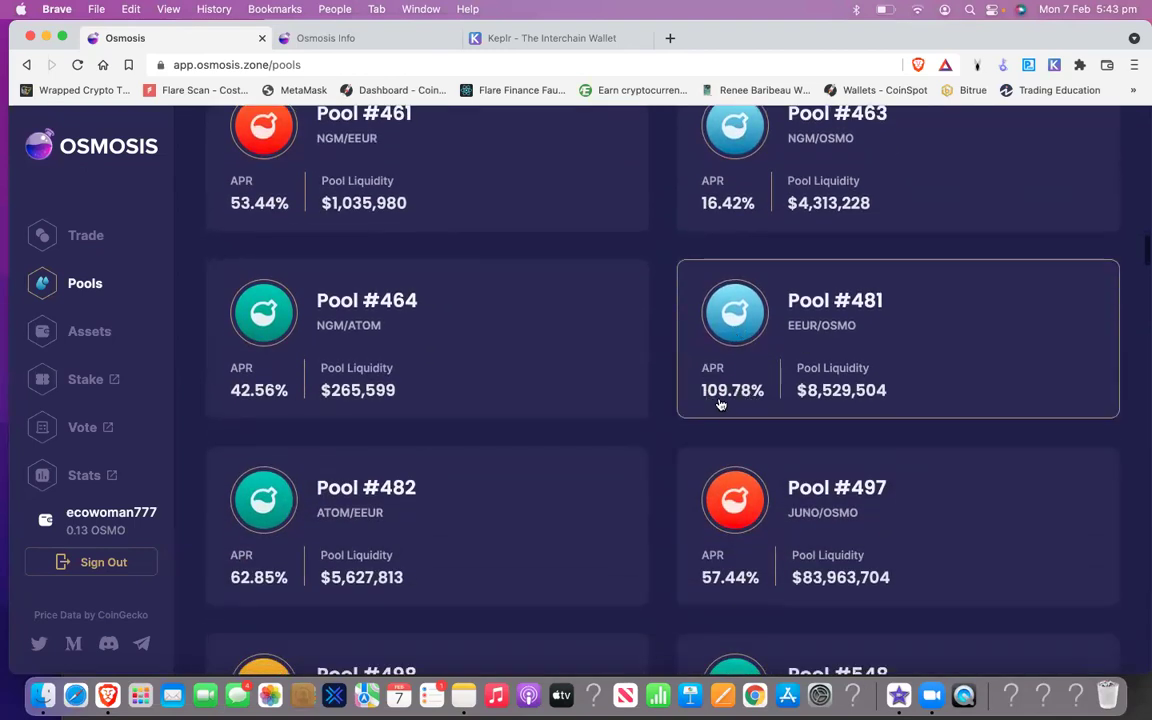
pyautogui.scroll(-2, 738, 393)
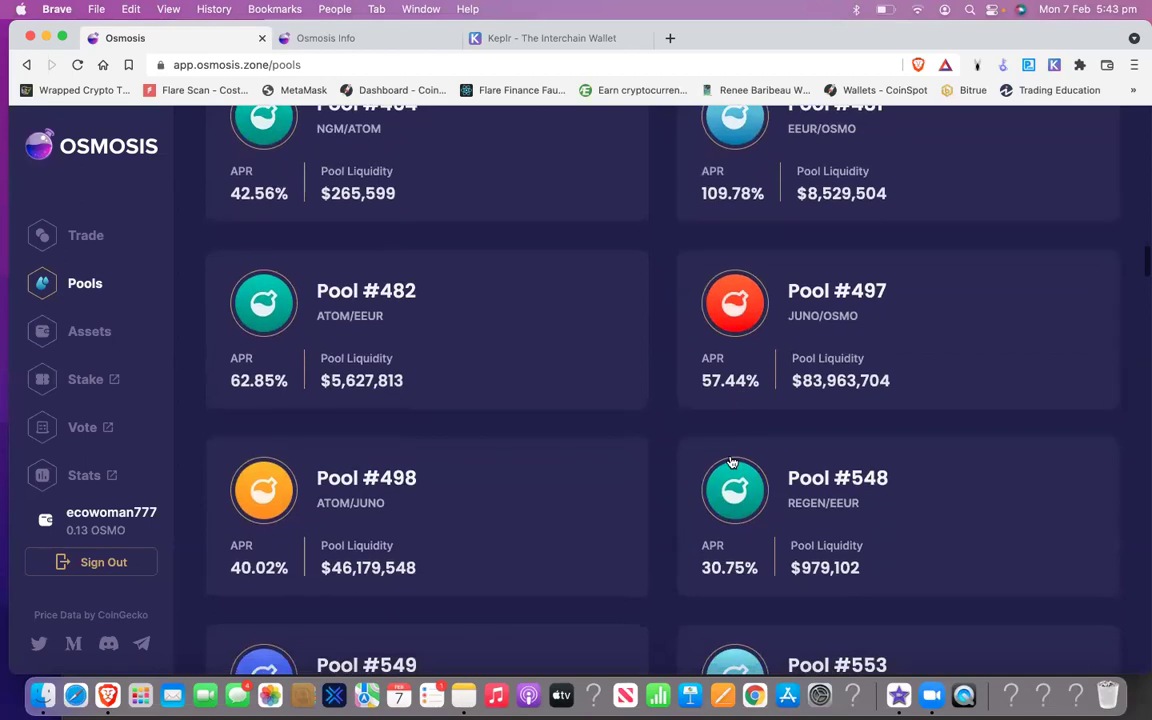
pyautogui.scroll(-3, 690, 417)
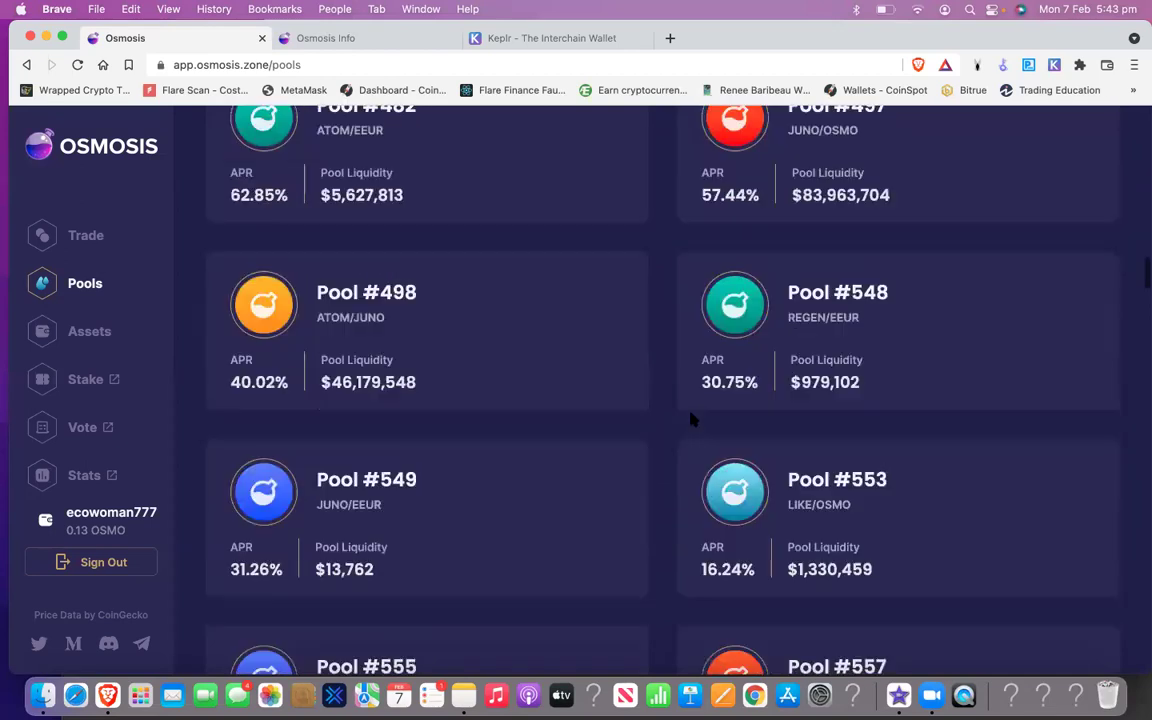
pyautogui.scroll(-3, 696, 415)
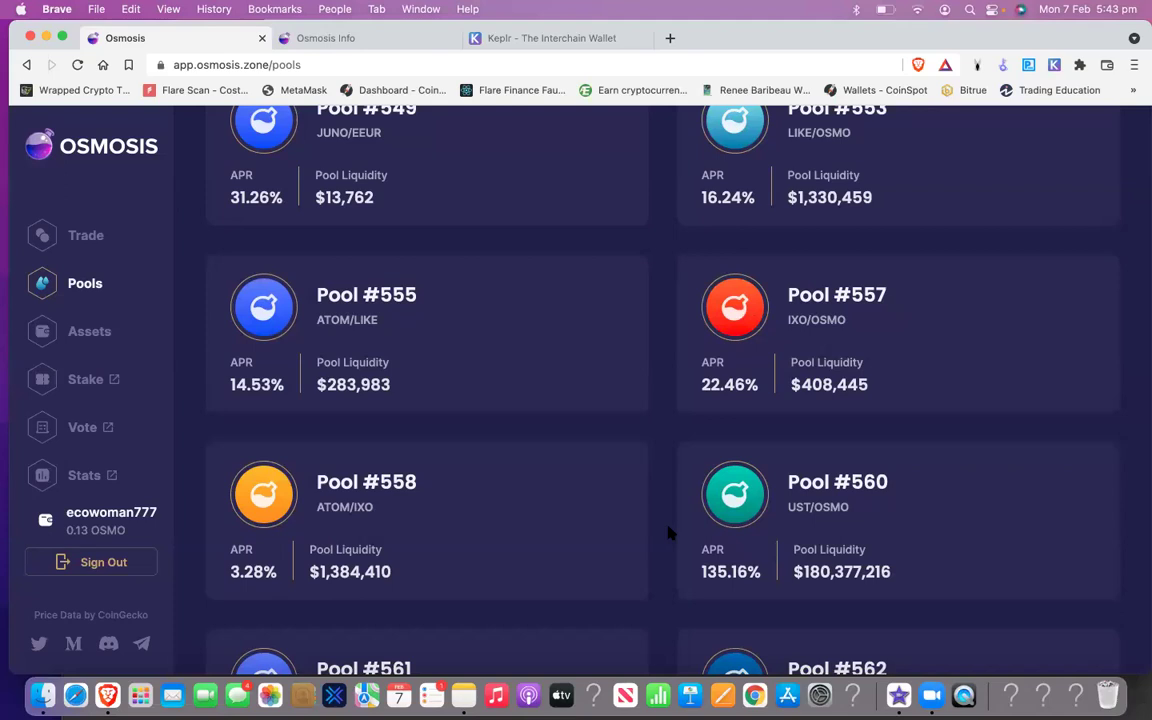
pyautogui.scroll(-5, 668, 533)
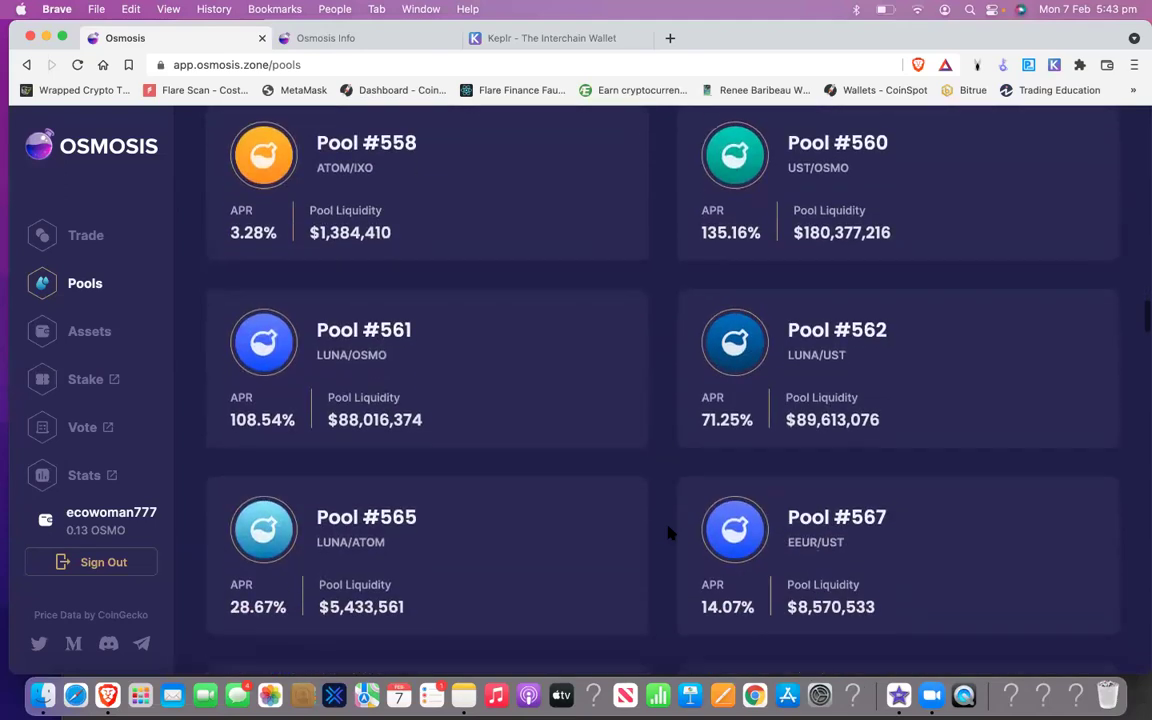
# Step: Examine the APR and liquidity of the incentivized pools from Pool #561 through Pool #584
pyautogui.scroll(-3, 668, 533)
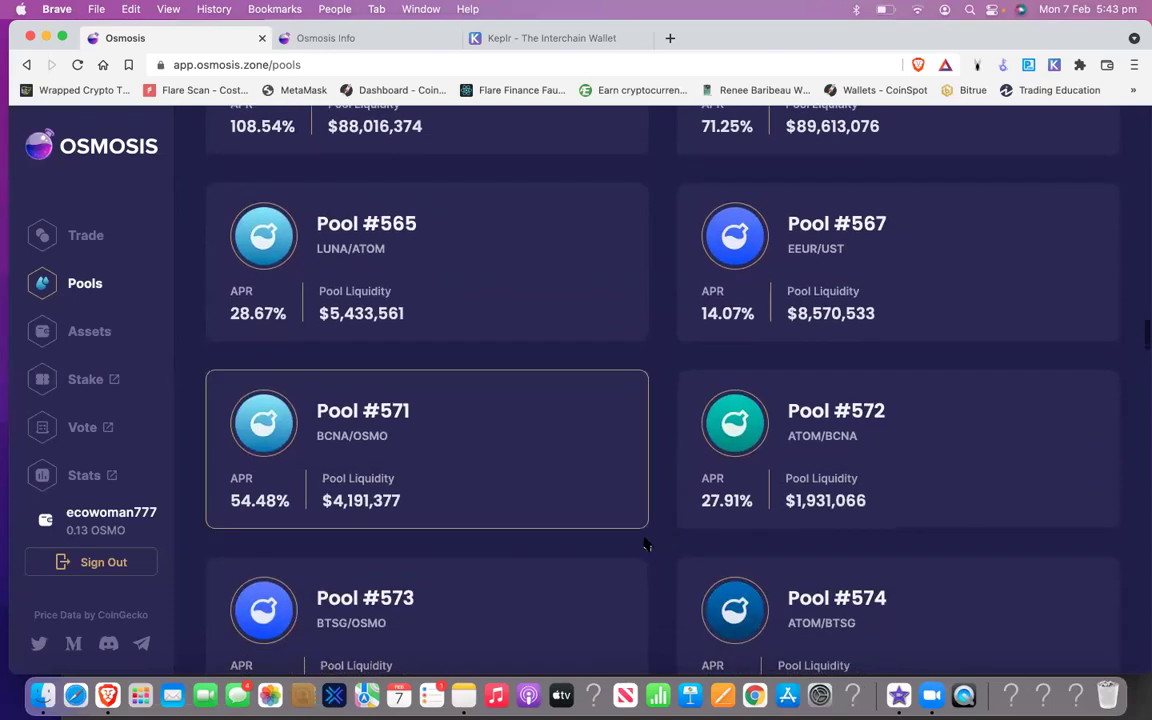
pyautogui.scroll(-3, 760, 550)
pyautogui.scroll(-2, 762, 550)
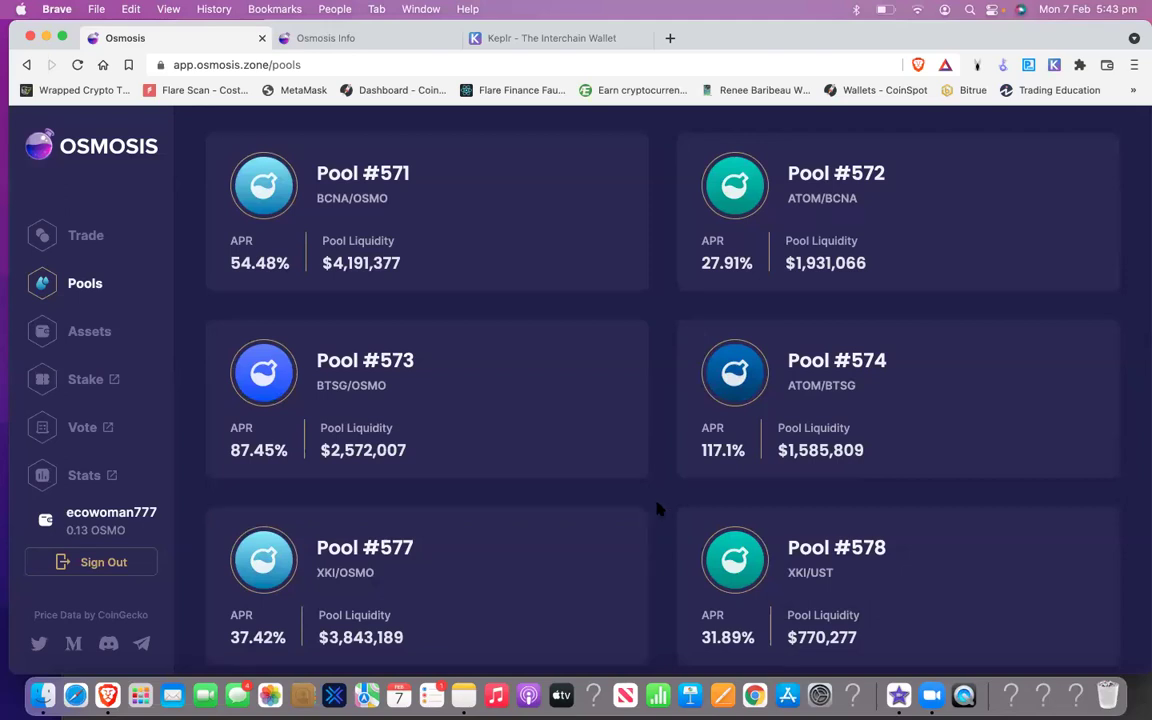
pyautogui.scroll(-3, 659, 508)
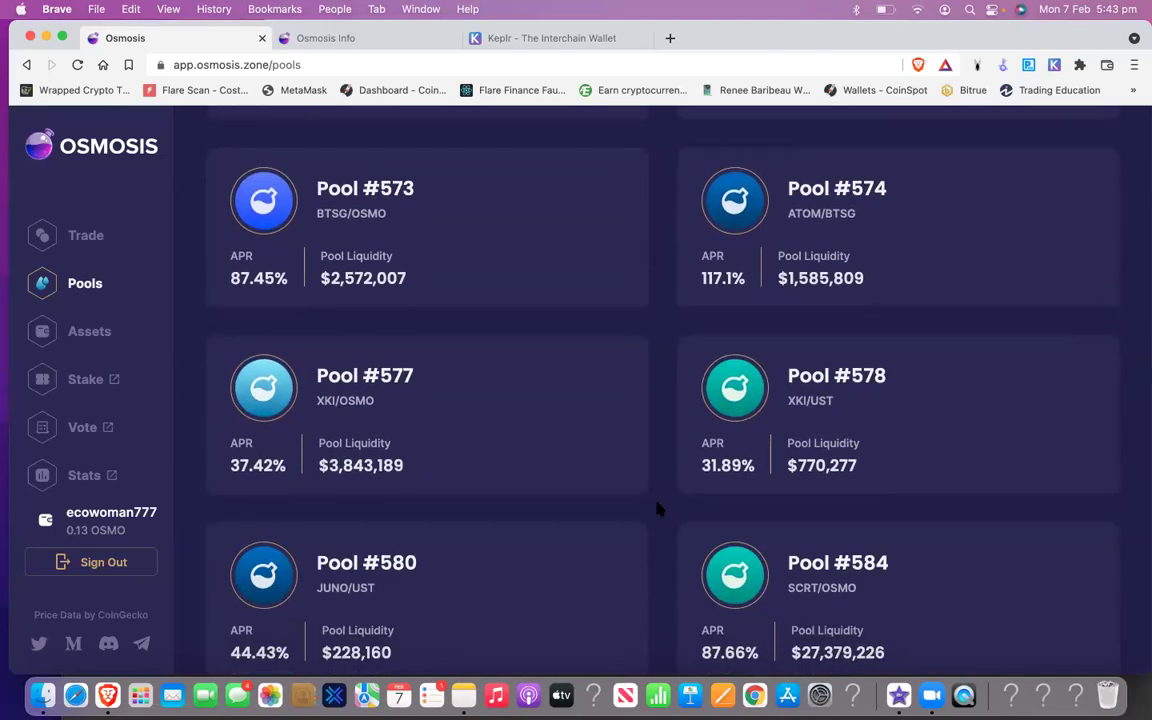
# Step: Open the Osmosis assets page and highlight the Lum Network - LUM entry in the asset list
pyautogui.click(79, 332)
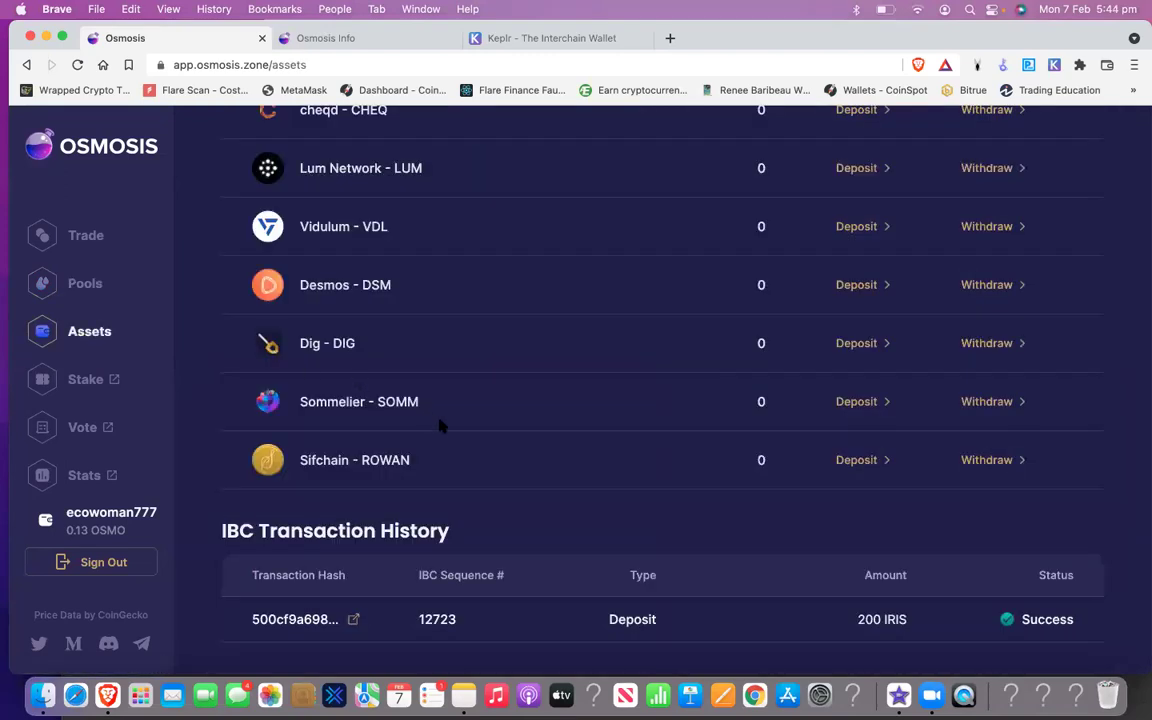
pyautogui.scroll(2, 432, 427)
pyautogui.scroll(5, 432, 426)
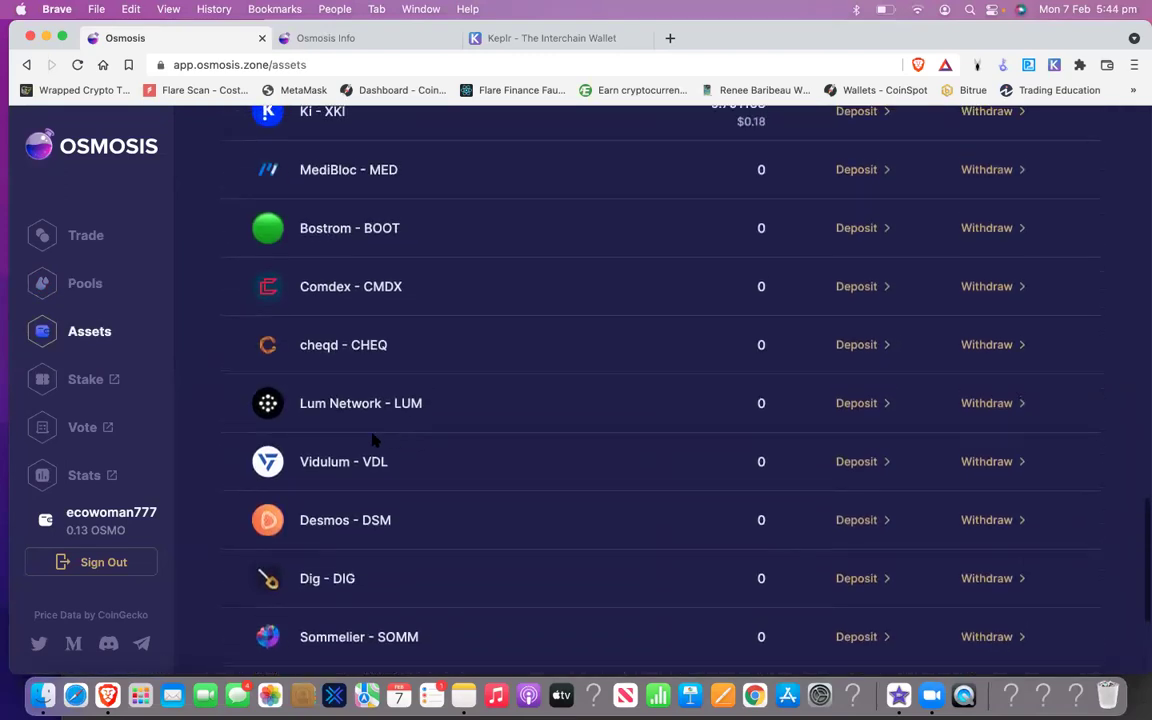
pyautogui.moveTo(432, 410); pyautogui.dragTo(297, 406)
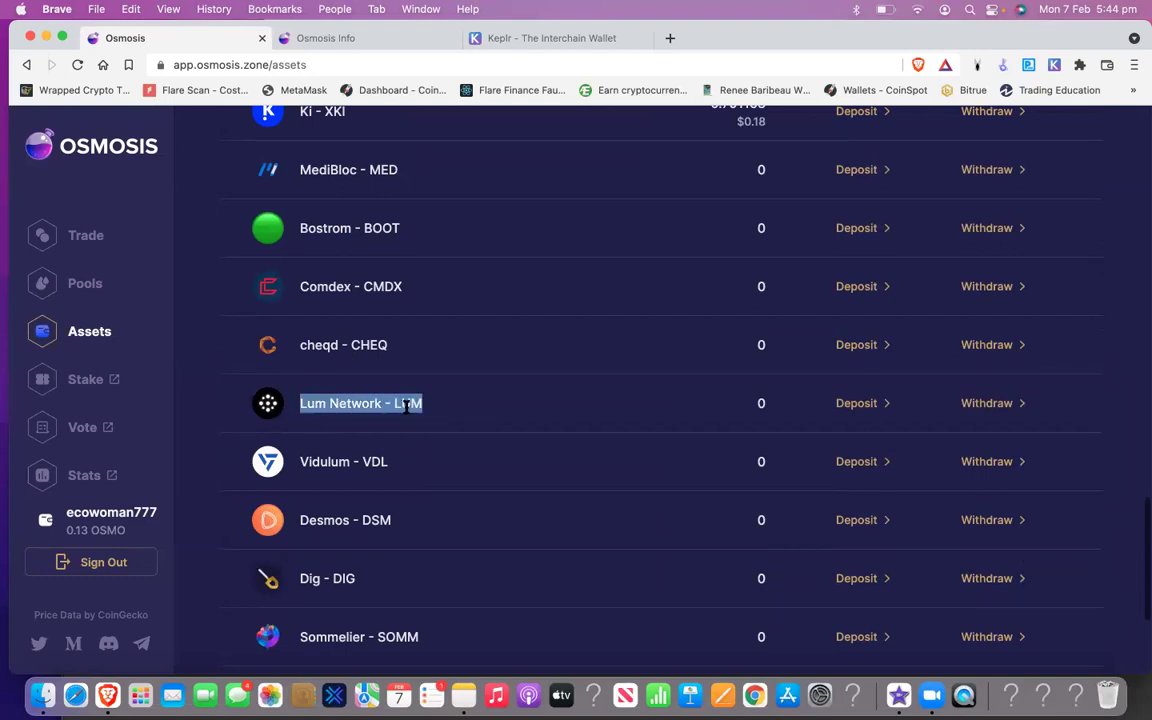
pyautogui.click(466, 416)
pyautogui.scroll(5, 466, 416)
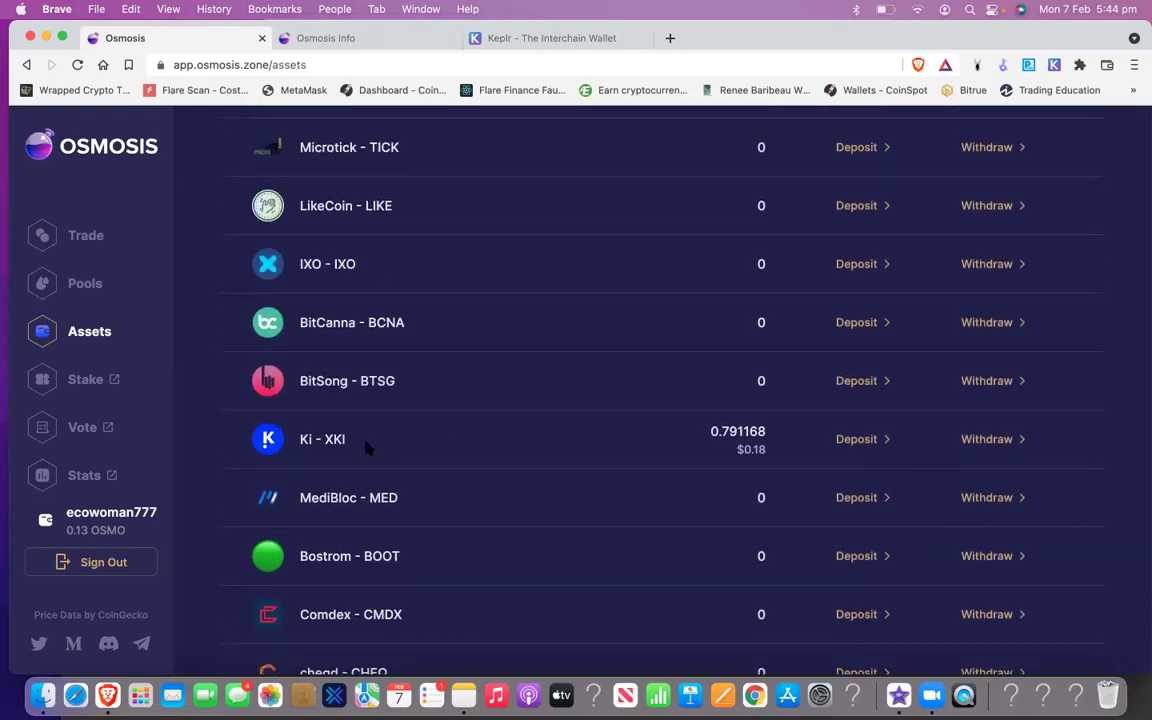
# Step: Highlight the Ki - XKI and IRISnet - IRIS entries in the asset list
pyautogui.moveTo(366, 447); pyautogui.dragTo(290, 443)
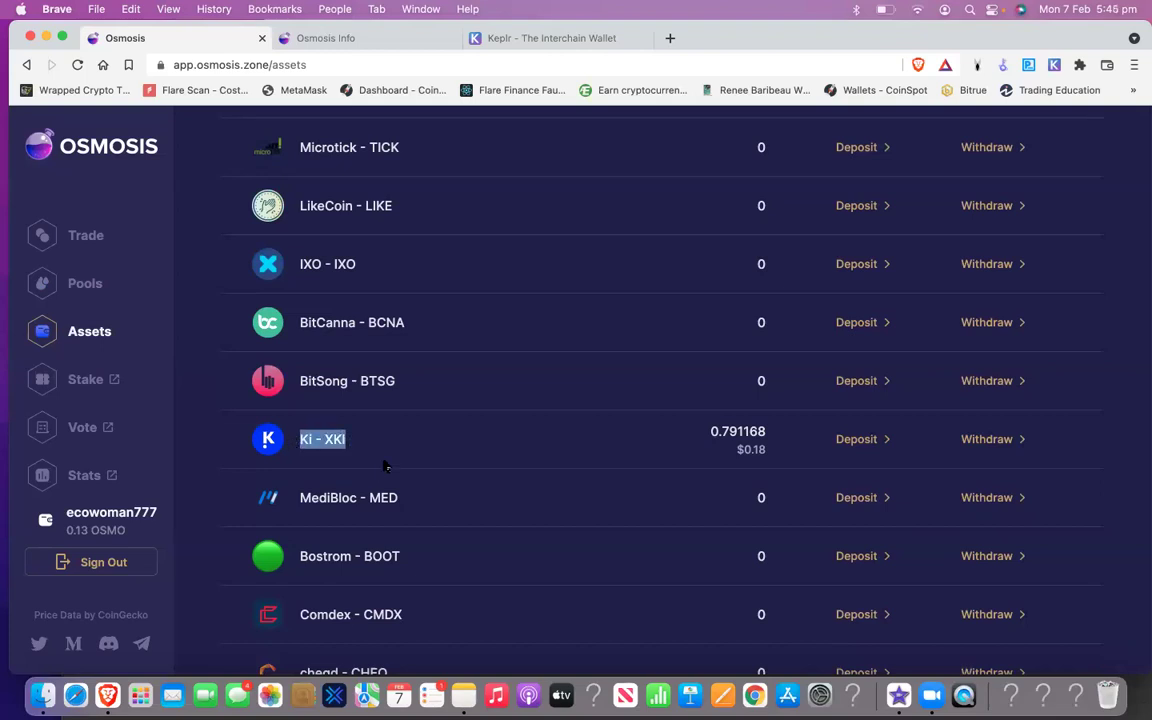
pyautogui.scroll(2, 405, 447)
pyautogui.scroll(5, 405, 447)
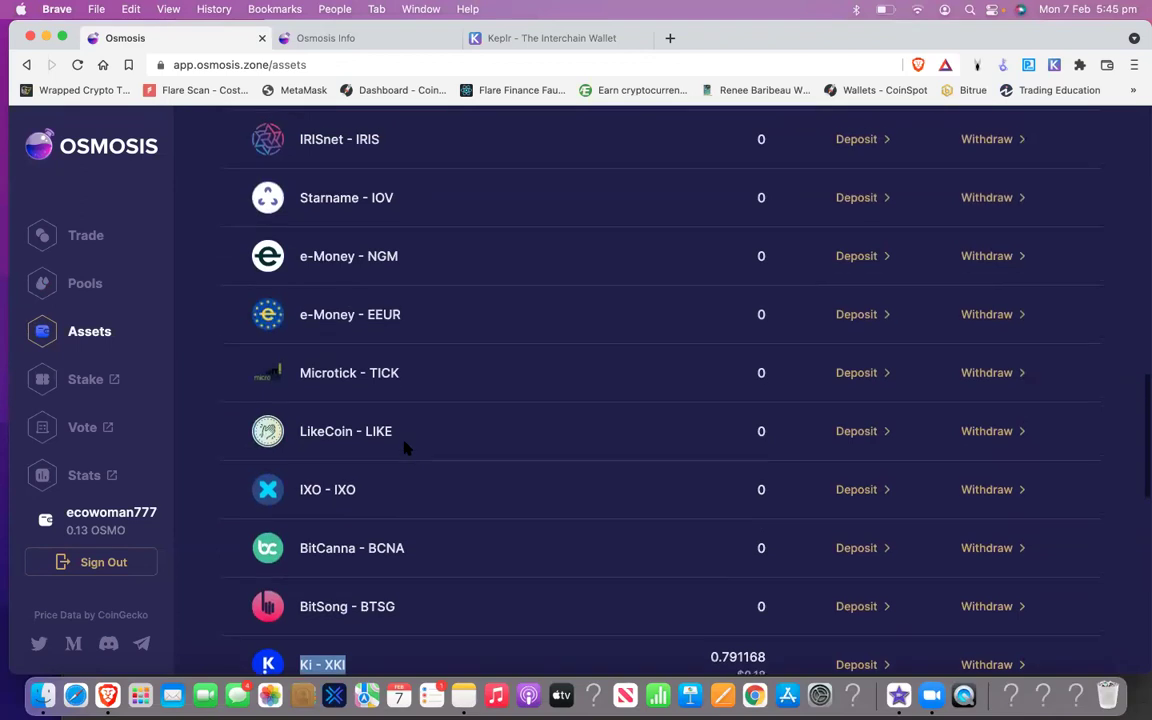
pyautogui.scroll(2, 446, 408)
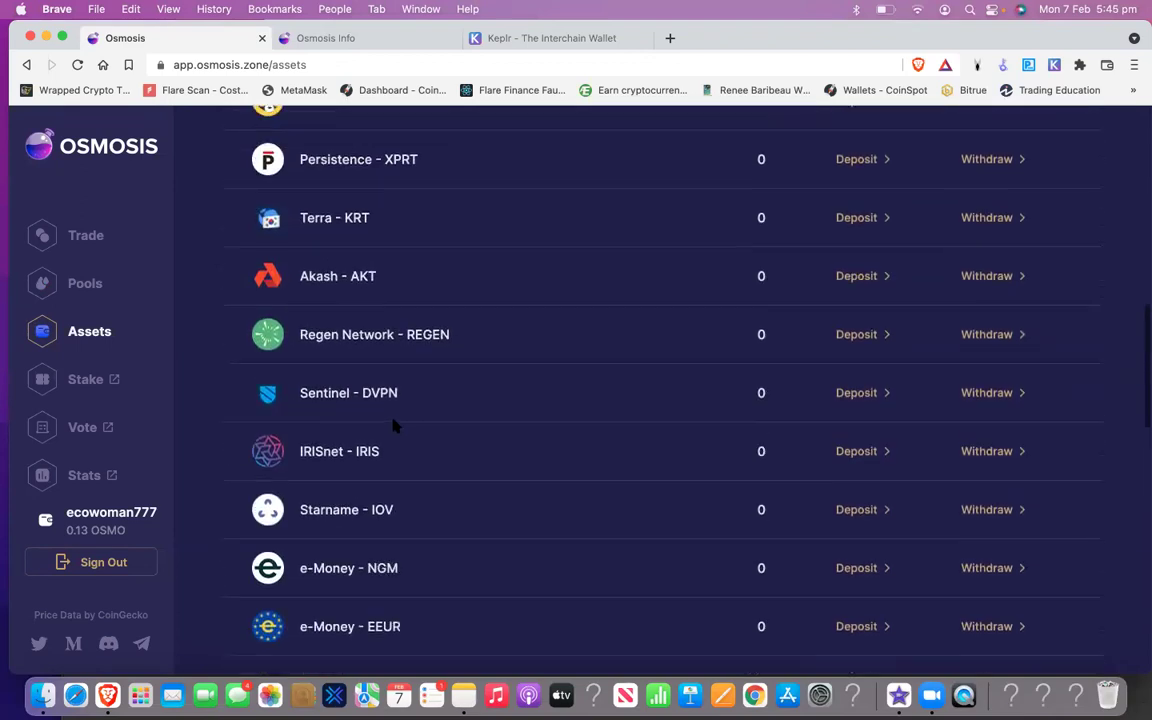
pyautogui.moveTo(384, 455); pyautogui.dragTo(278, 462)
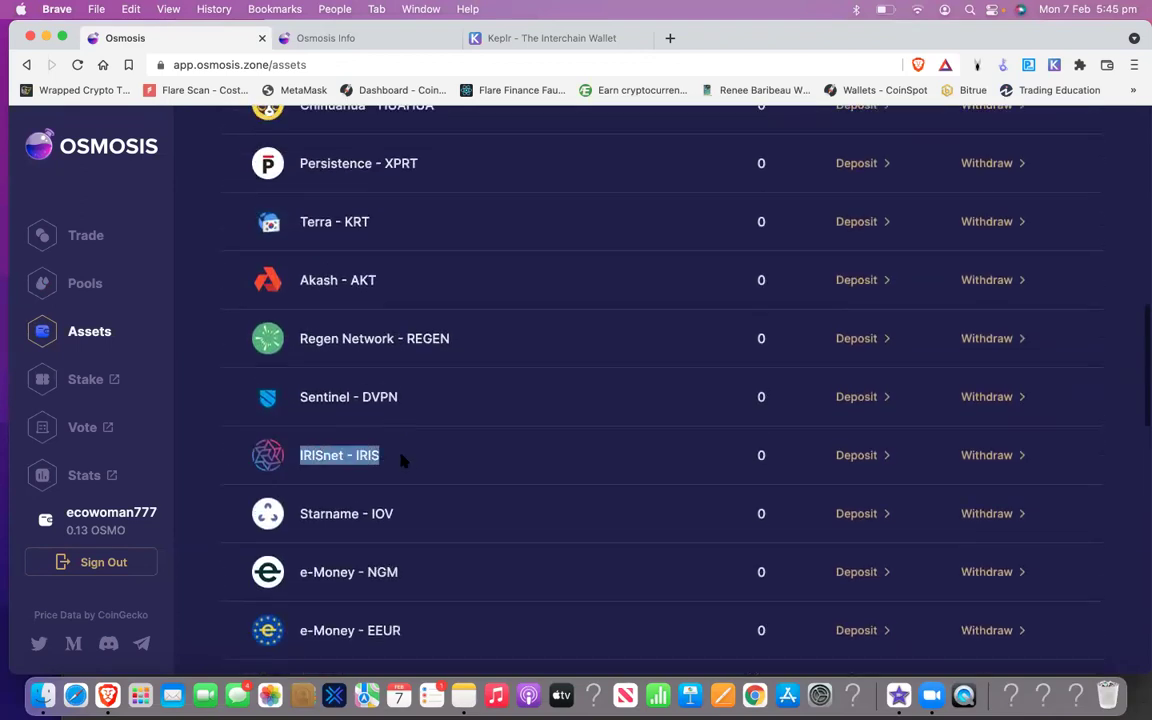
# Step: Highlight the Stargaze - STARS, Juno - JUNO and NETA names in the asset list
pyautogui.scroll(7, 404, 458)
pyautogui.scroll(1, 407, 477)
pyautogui.moveTo(383, 497); pyautogui.dragTo(262, 497)
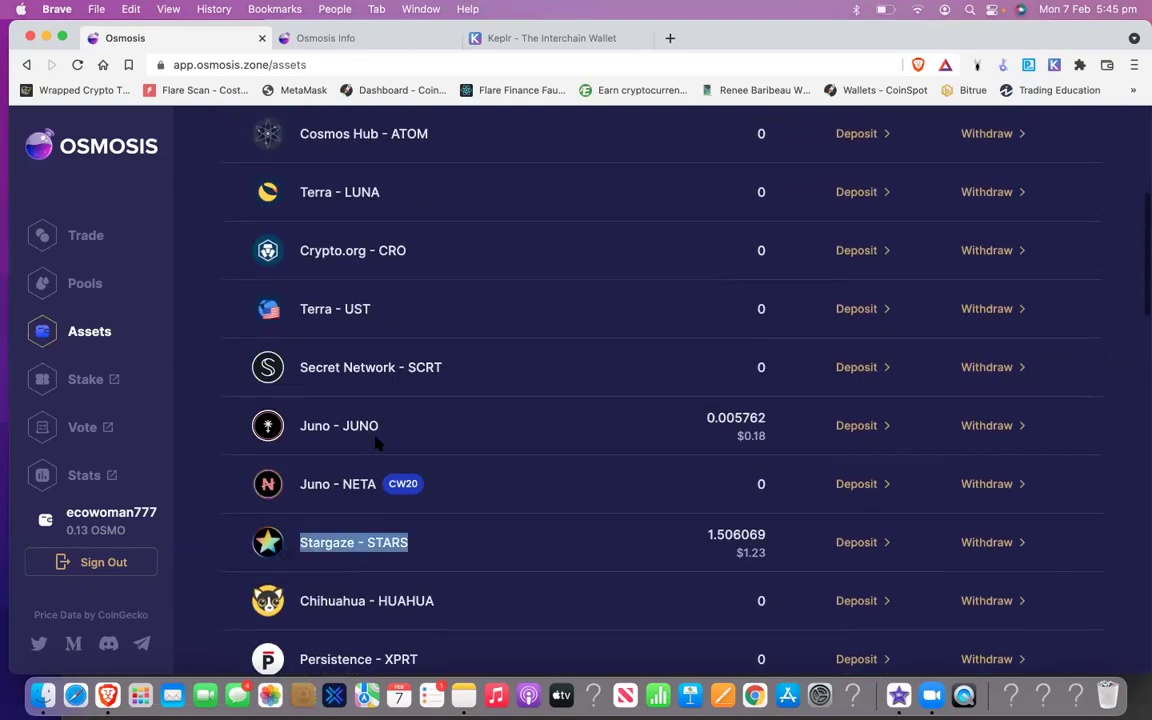
pyautogui.moveTo(380, 427); pyautogui.dragTo(265, 427)
pyautogui.moveTo(376, 486); pyautogui.dragTo(343, 486)
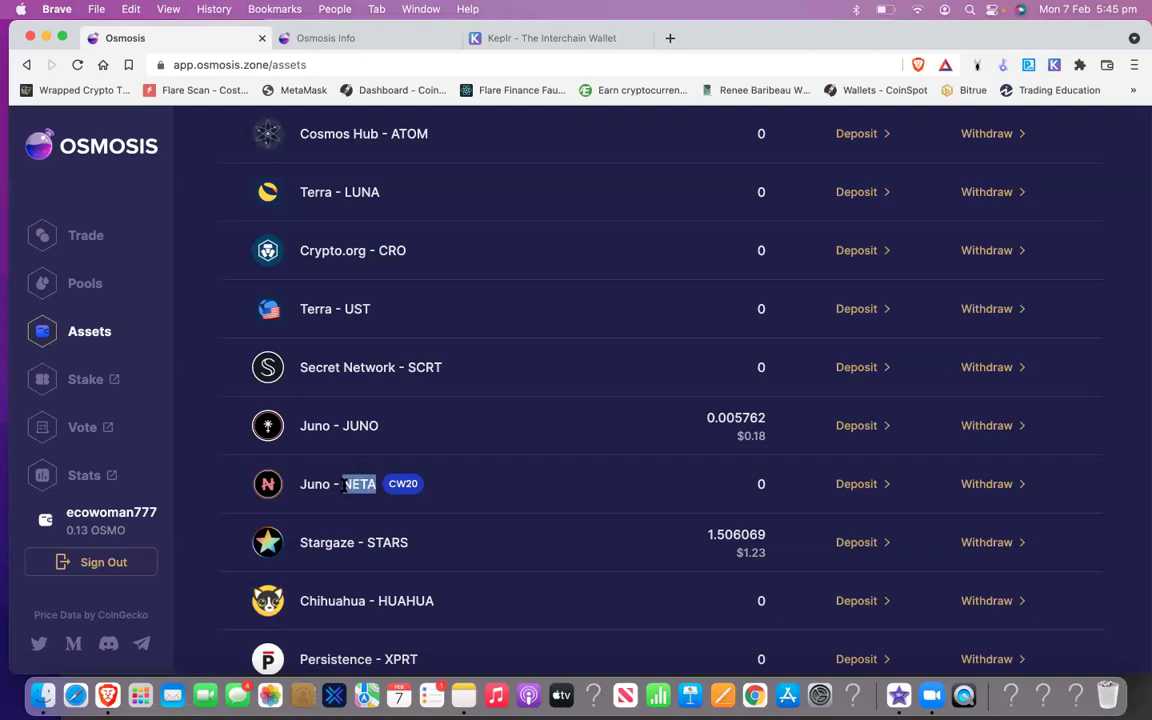
# Step: Highlight the Terra - LUNA, Crypto.org - CRO and Cosmos Hub - ATOM entries among the first listed assets
pyautogui.scroll(5, 344, 486)
pyautogui.moveTo(393, 579); pyautogui.dragTo(295, 579)
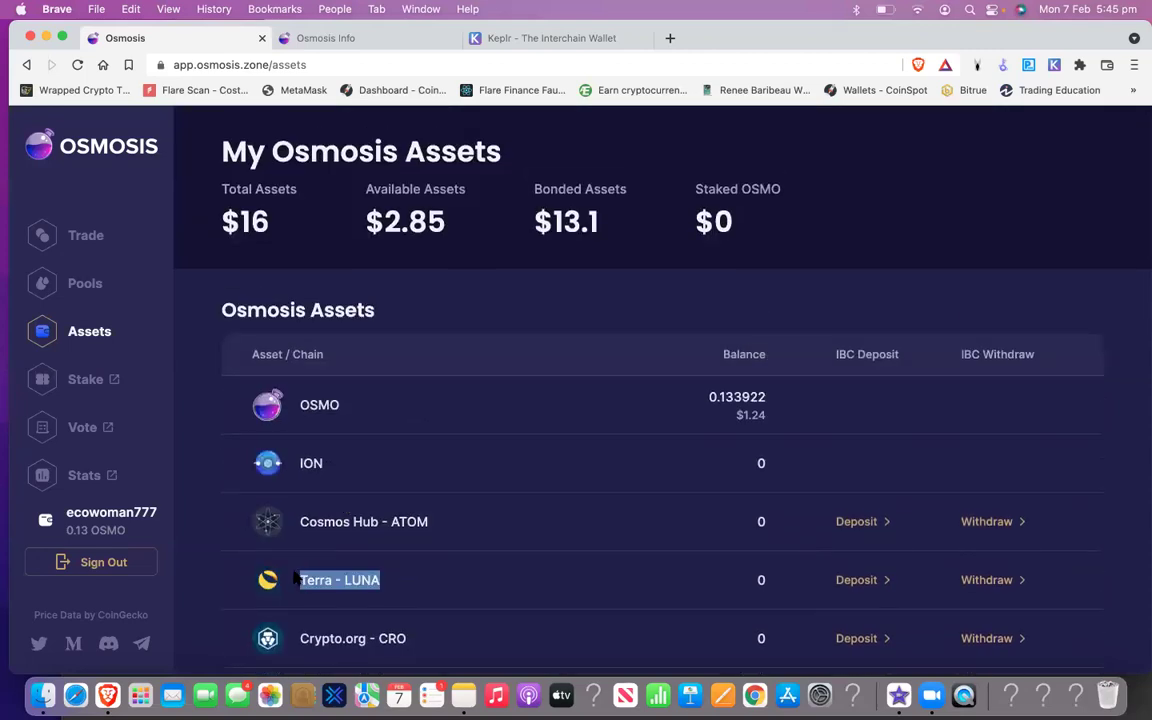
pyautogui.moveTo(415, 641); pyautogui.dragTo(299, 641)
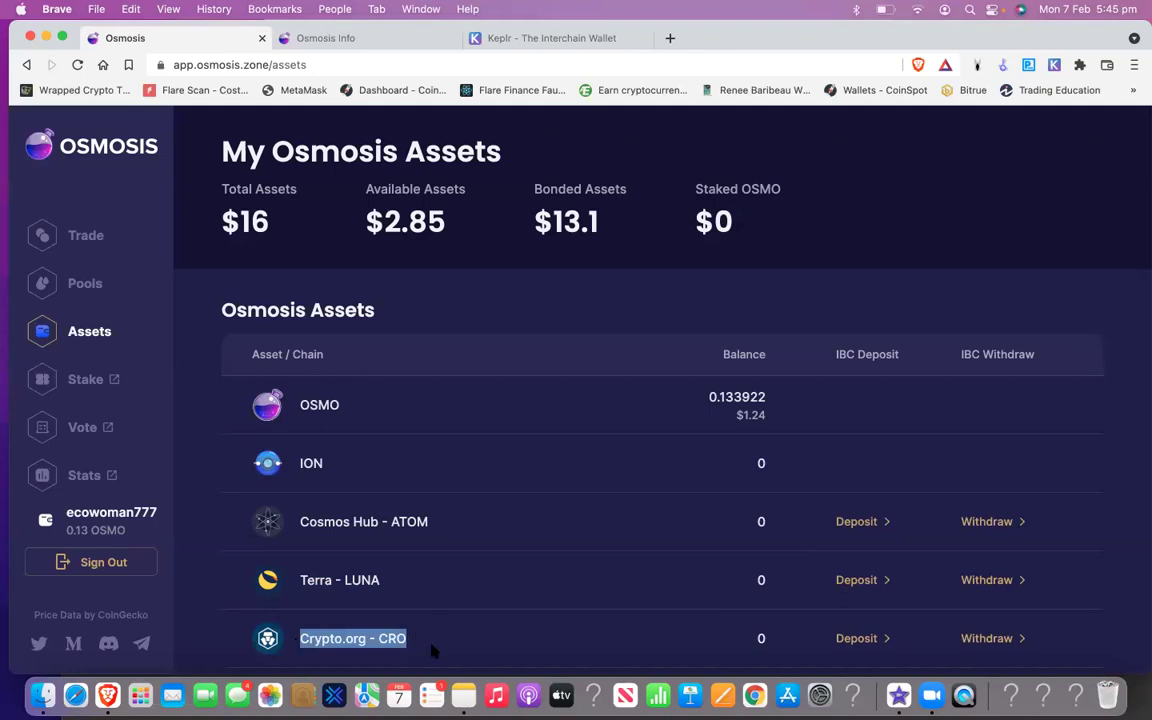
pyautogui.scroll(-1, 433, 651)
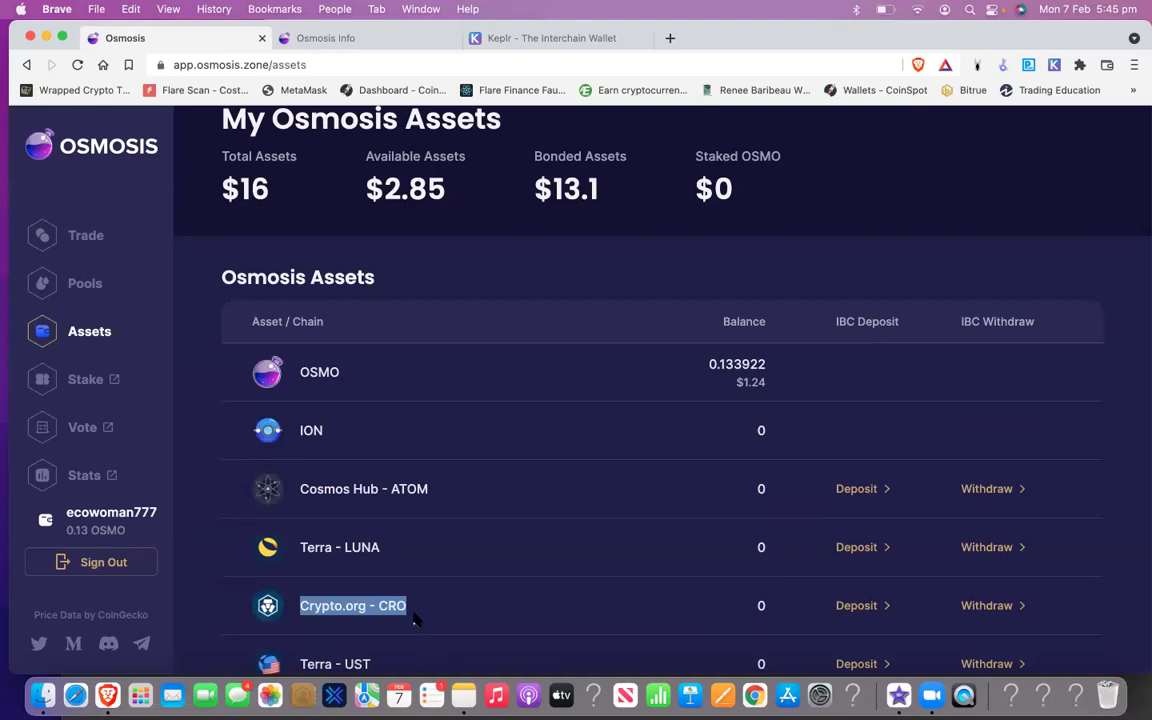
pyautogui.click(407, 612)
pyautogui.moveTo(407, 612); pyautogui.dragTo(298, 607)
pyautogui.click(303, 486)
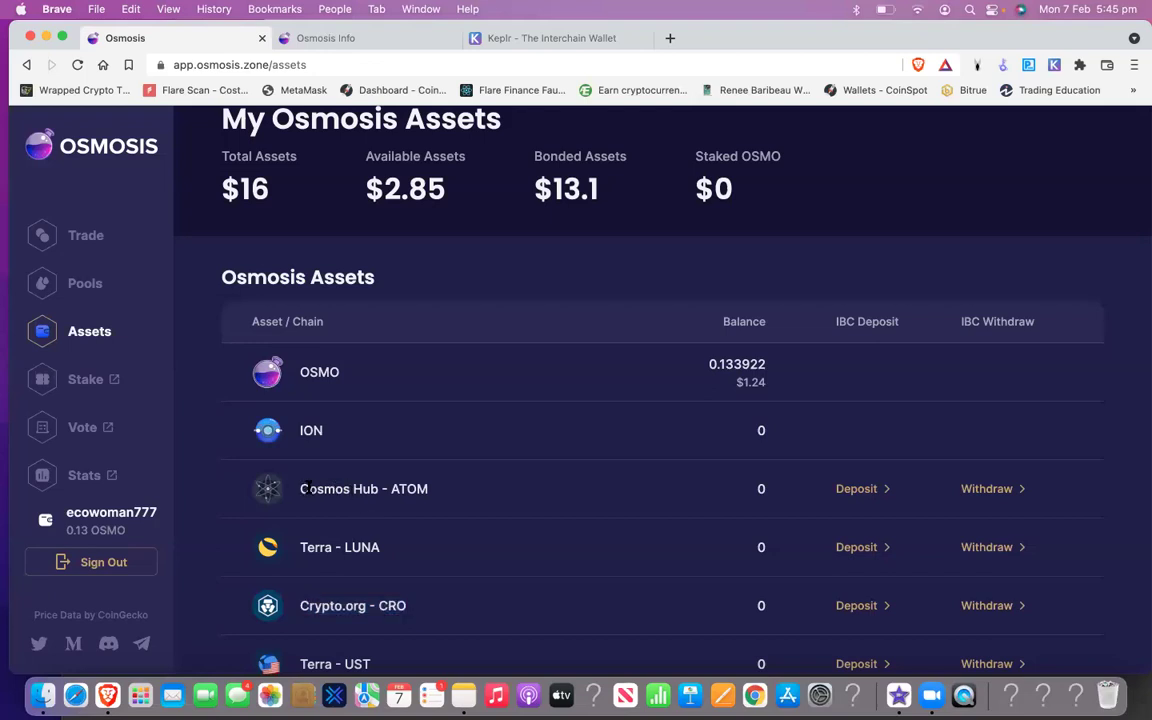
pyautogui.moveTo(276, 489); pyautogui.dragTo(452, 497)
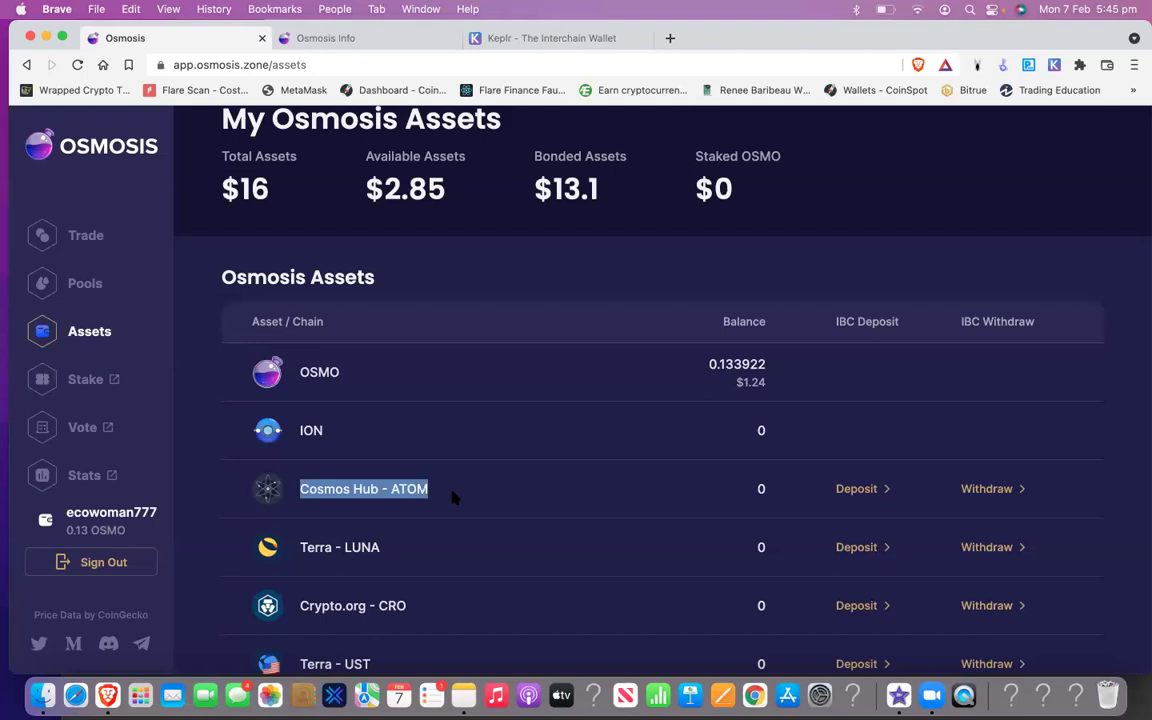
pyautogui.scroll(1, 452, 497)
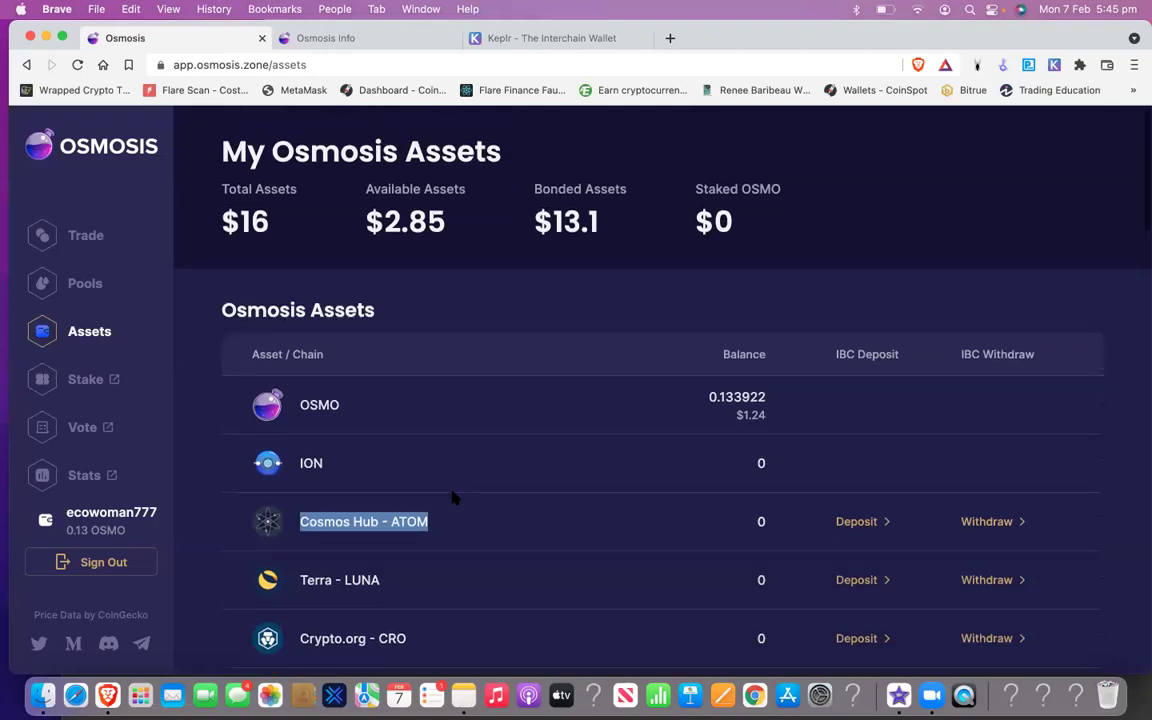
# Step: Open the Keplr wallet extension on Cosmos Hub and view its deposit QR code and its staking reward and stake options
pyautogui.click(1053, 65)
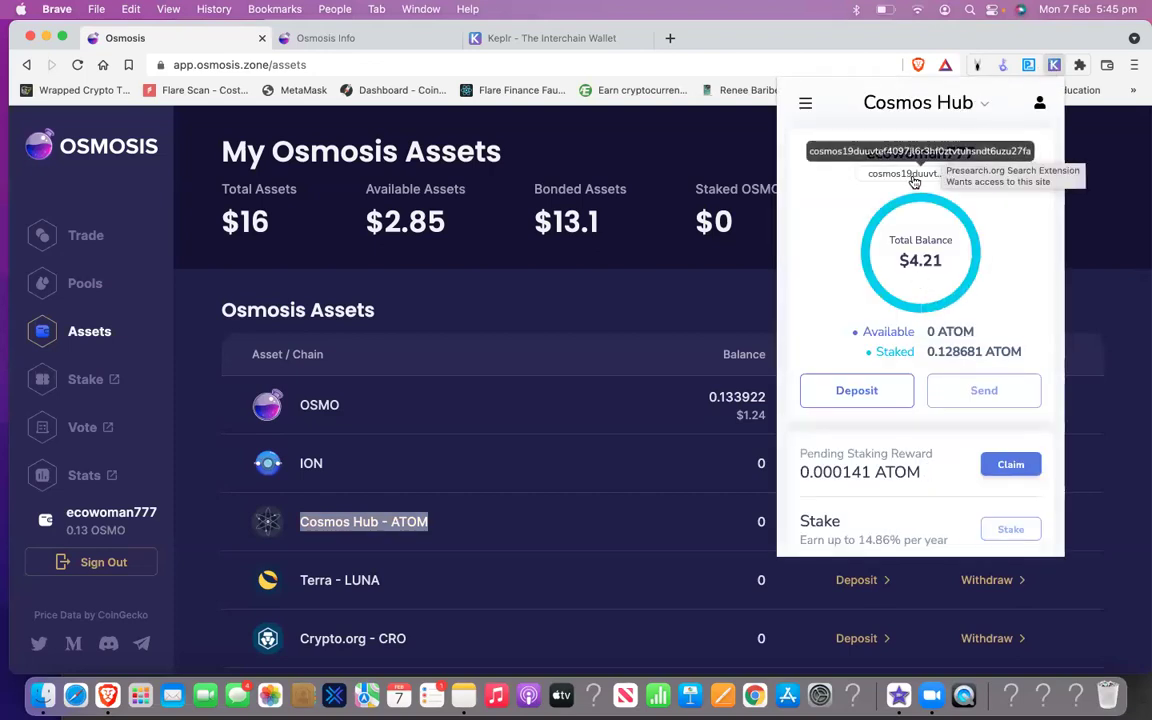
pyautogui.click(852, 393)
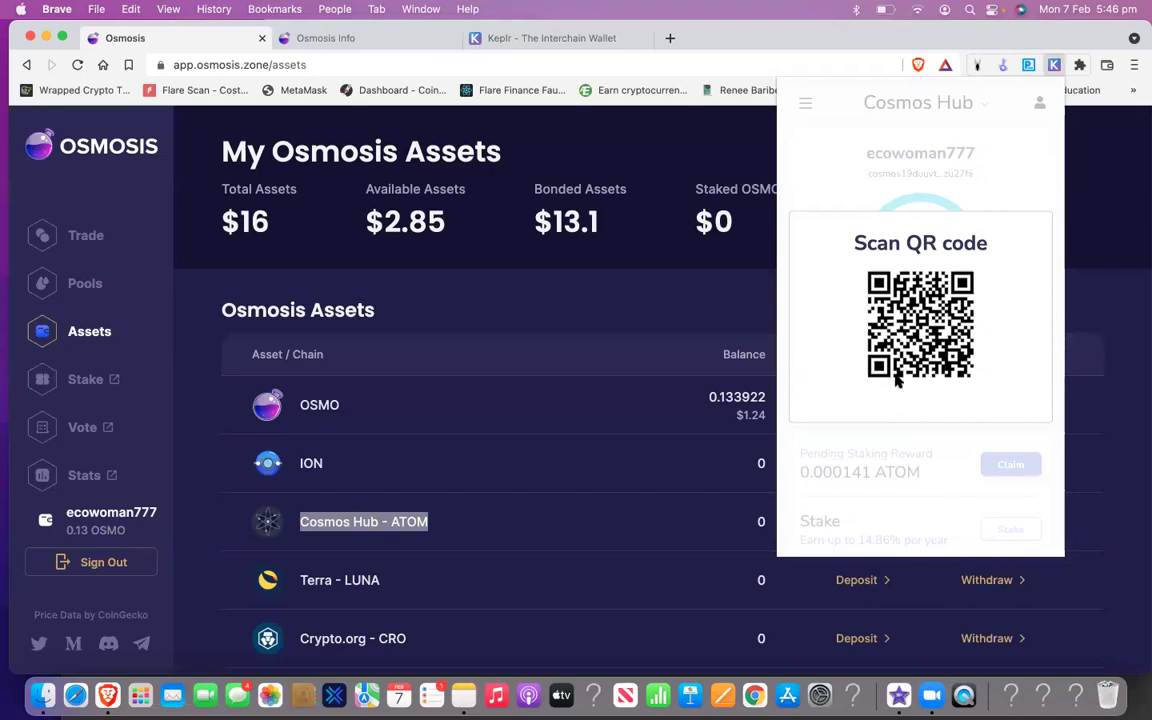
pyautogui.click(1006, 180)
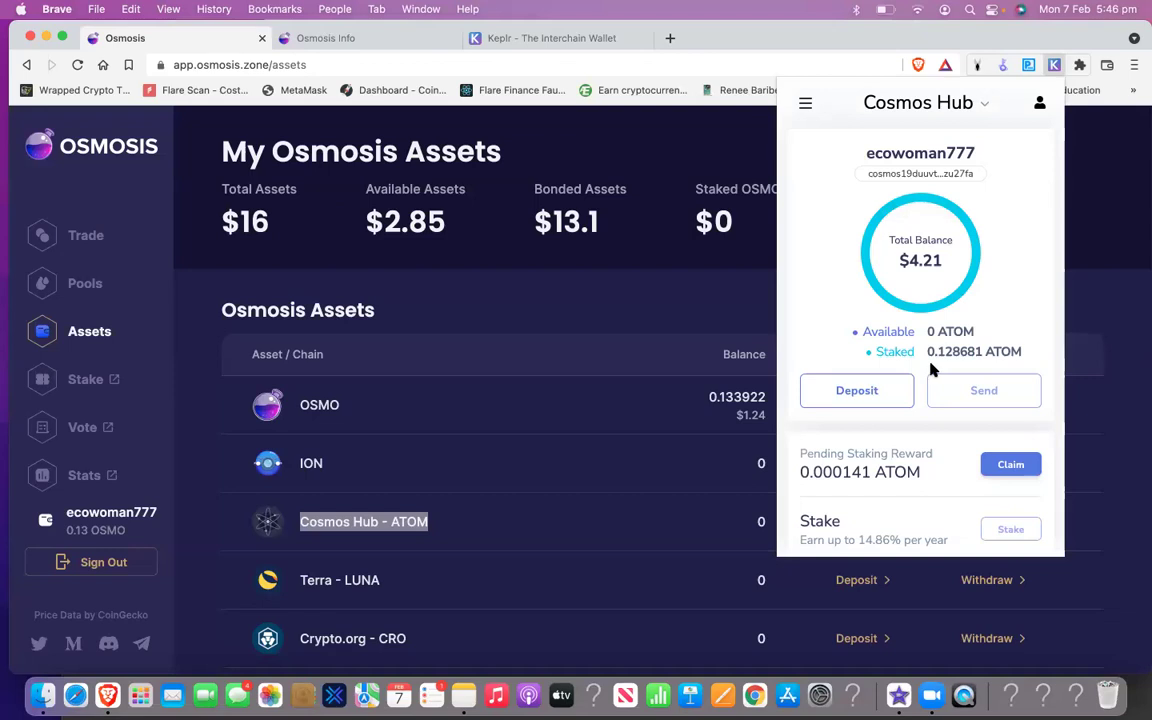
pyautogui.scroll(-1, 884, 455)
pyautogui.moveTo(1015, 507)
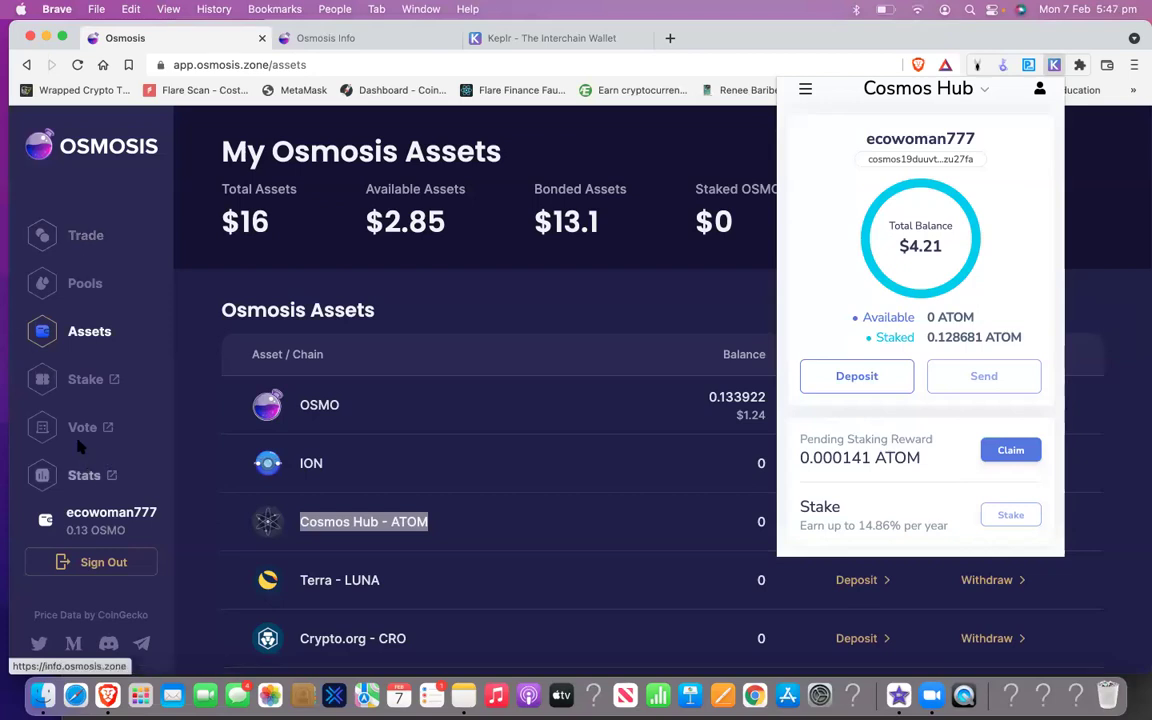
# Step: Revisit the Osmosis pools page showing the account's own pool and return to the trading page
pyautogui.click(77, 291)
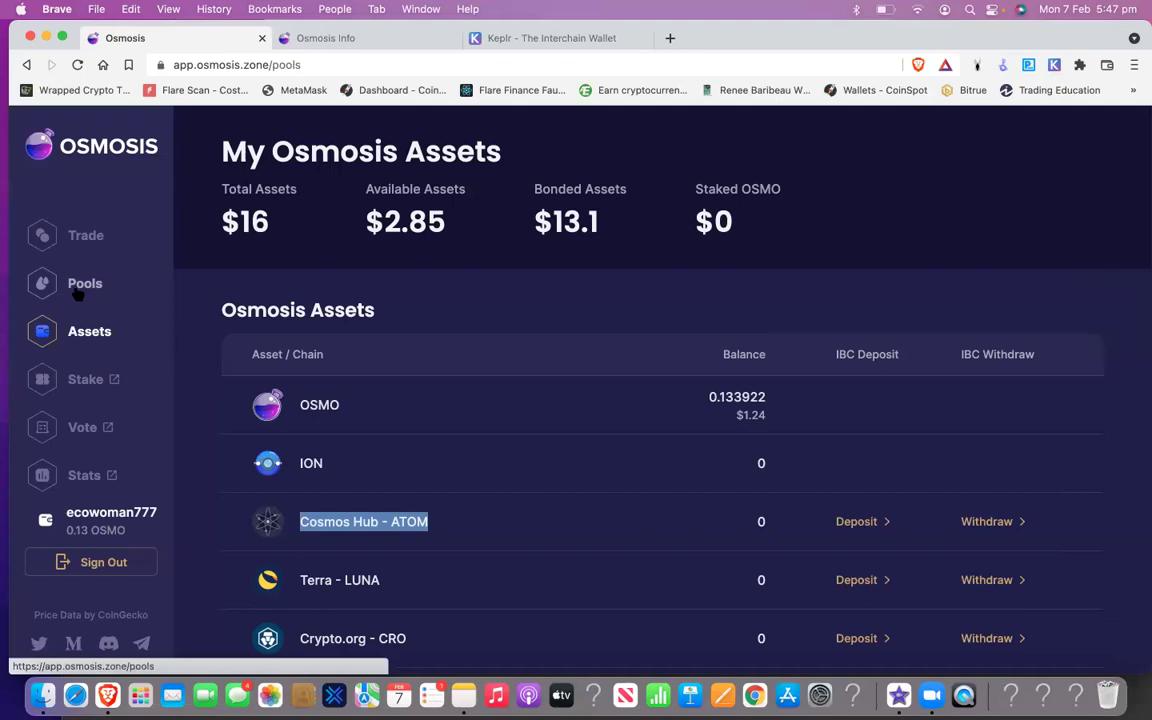
pyautogui.click(80, 286)
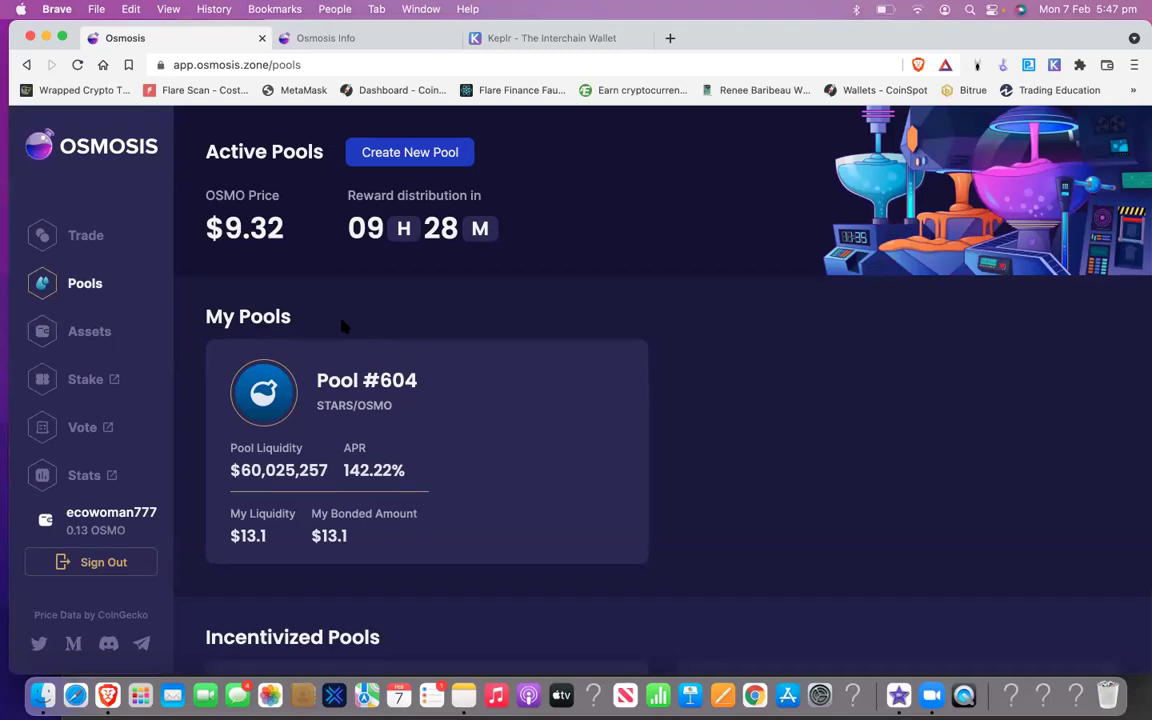
pyautogui.click(85, 238)
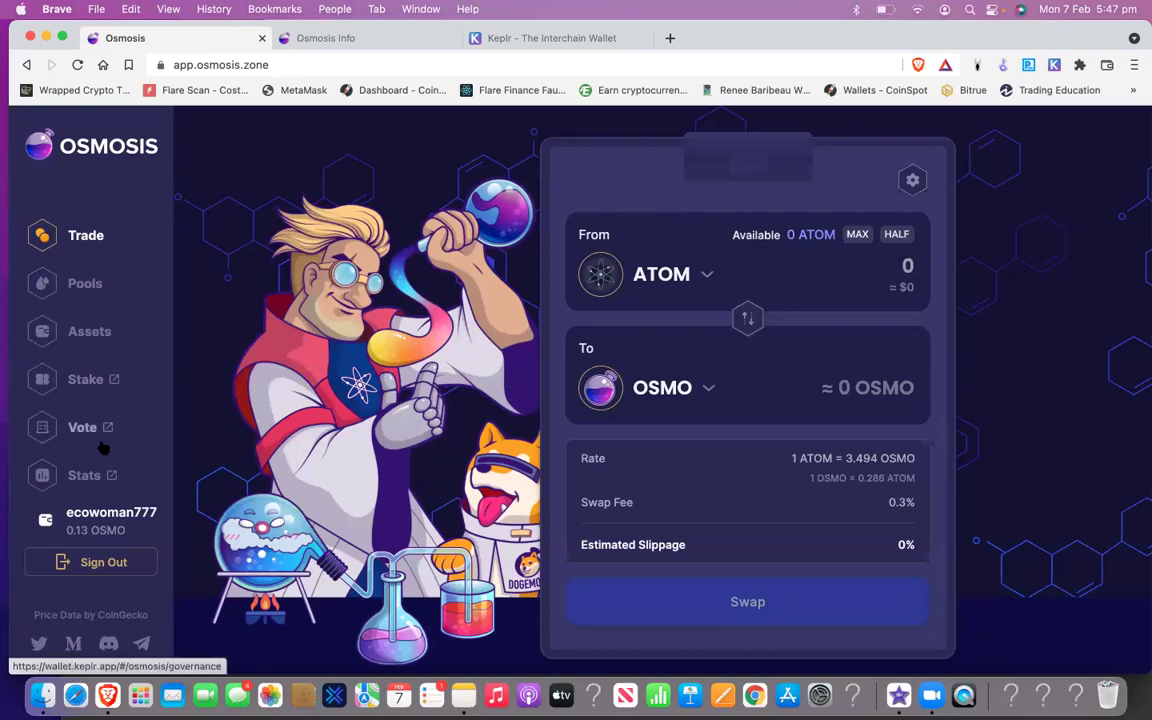
# Step: Open the Osmosis staking page in the Keplr web wallet and look through its list of favorite and available chains
pyautogui.click(80, 378)
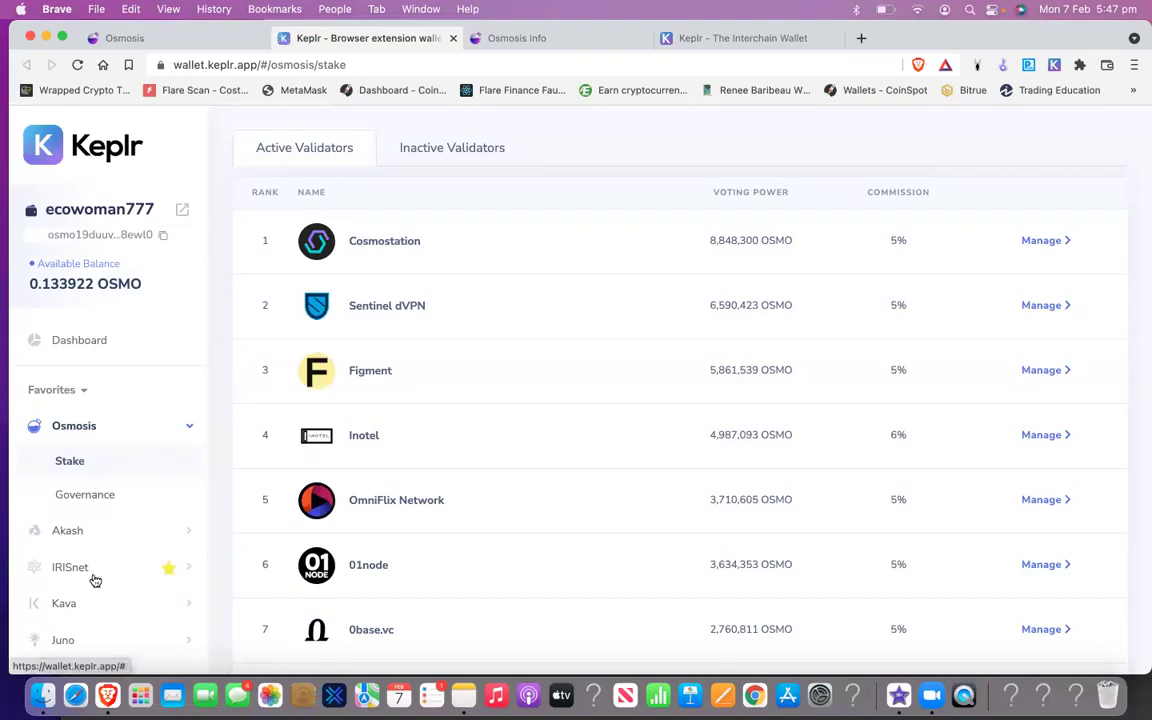
pyautogui.scroll(-5, 92, 578)
pyautogui.scroll(-2, 94, 580)
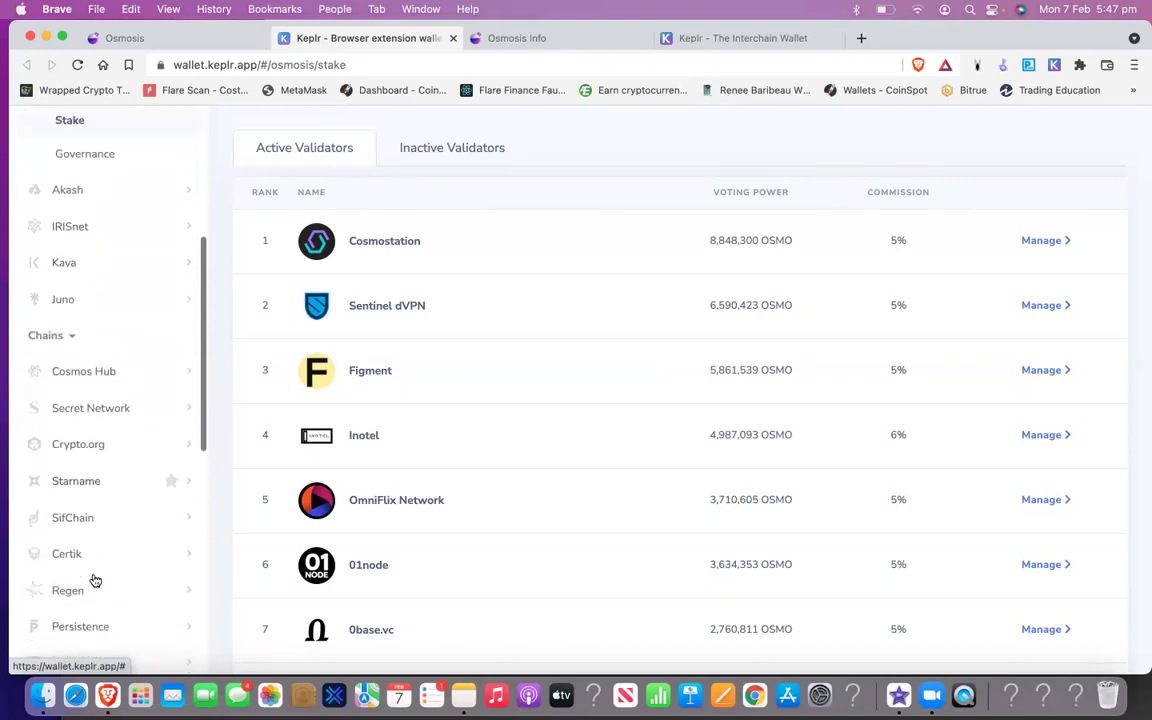
pyautogui.scroll(-5, 82, 548)
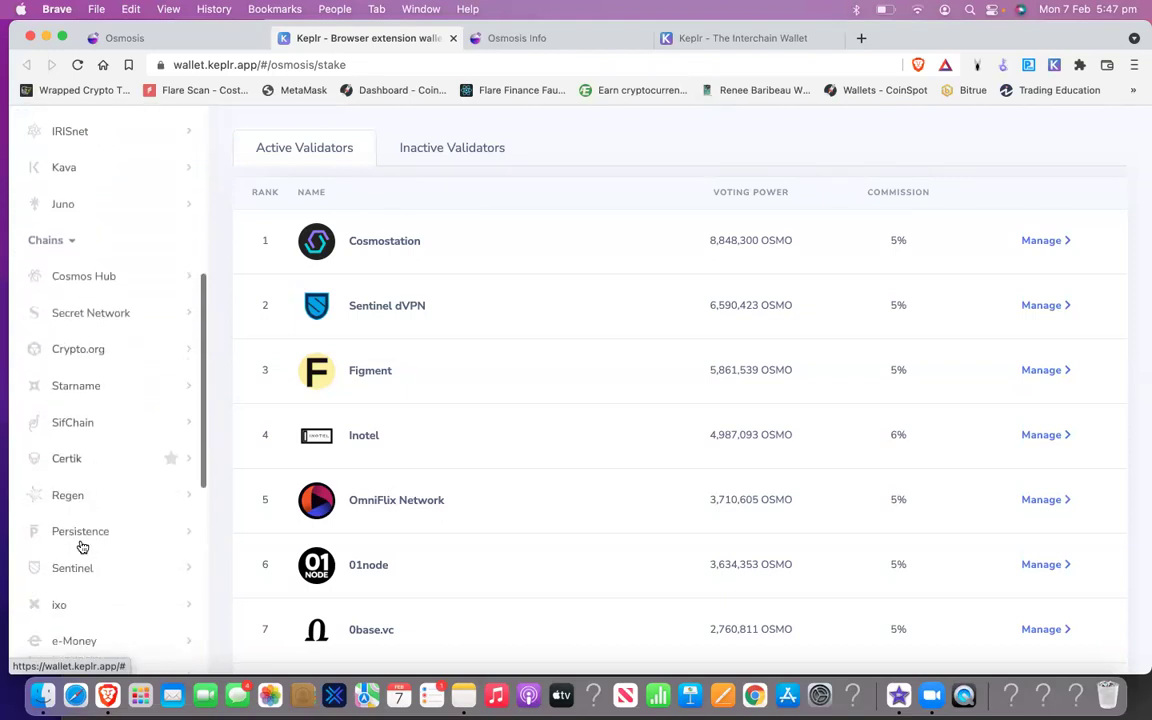
pyautogui.scroll(5, 82, 548)
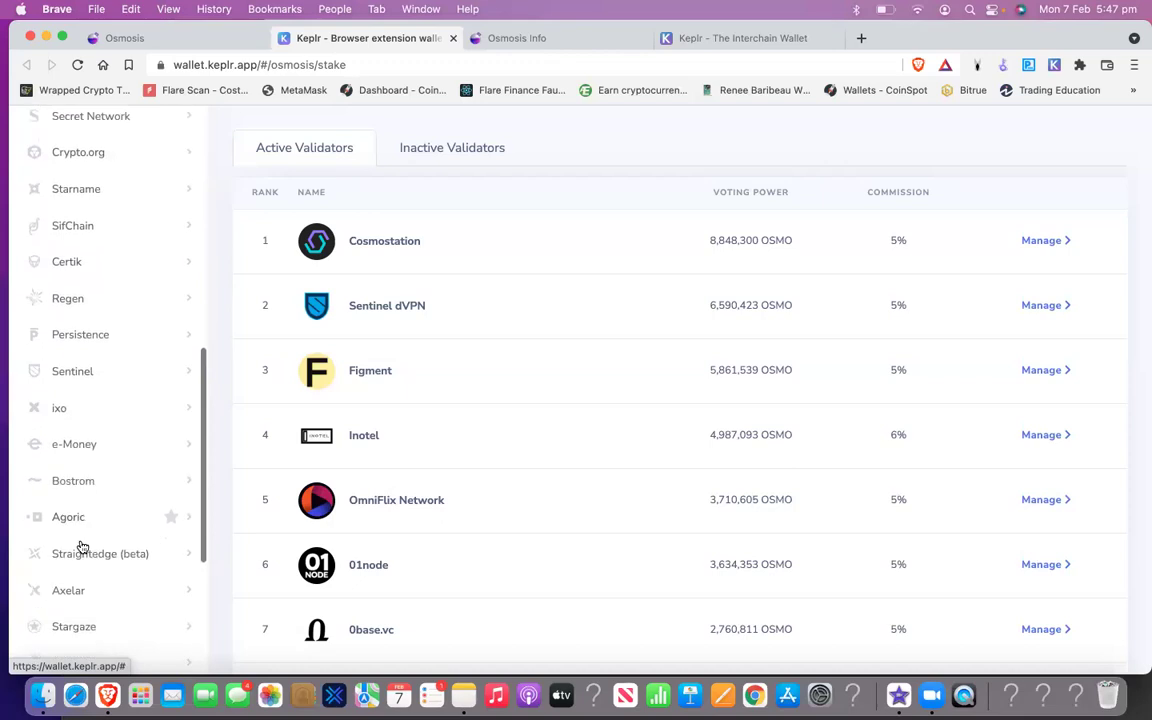
pyautogui.scroll(7, 82, 548)
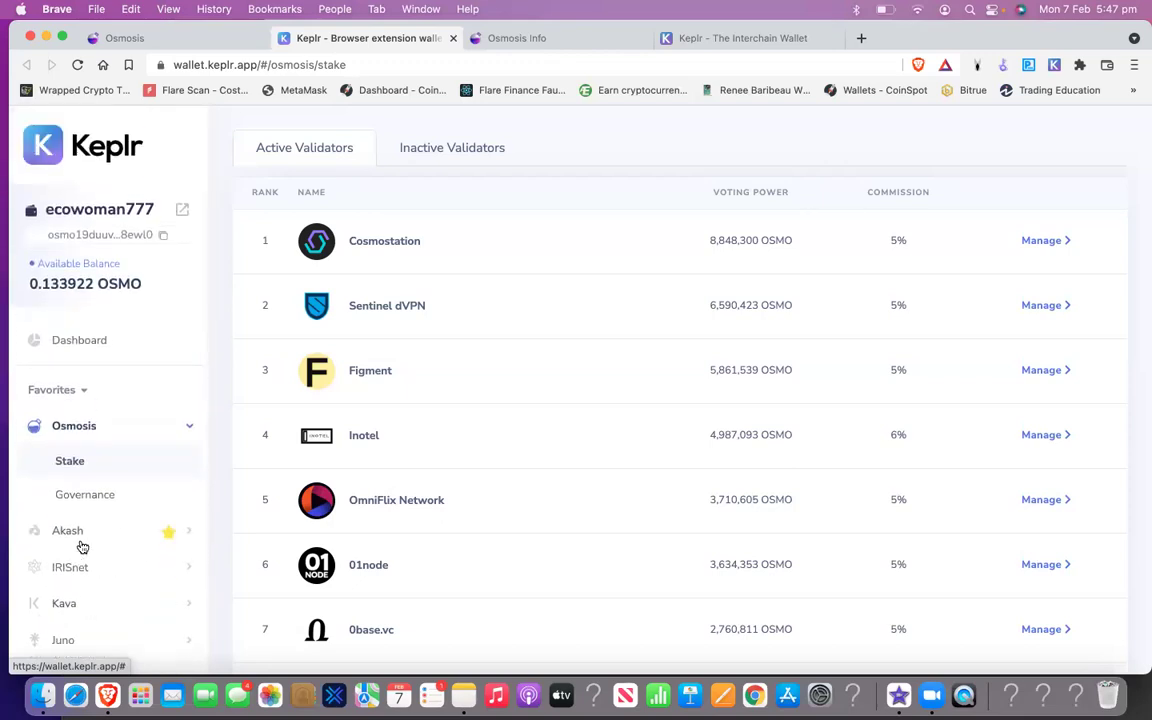
# Step: View the Keplr staking dashboard and reopen the Osmosis staking page to examine the active validators' voting power and commission
pyautogui.click(90, 341)
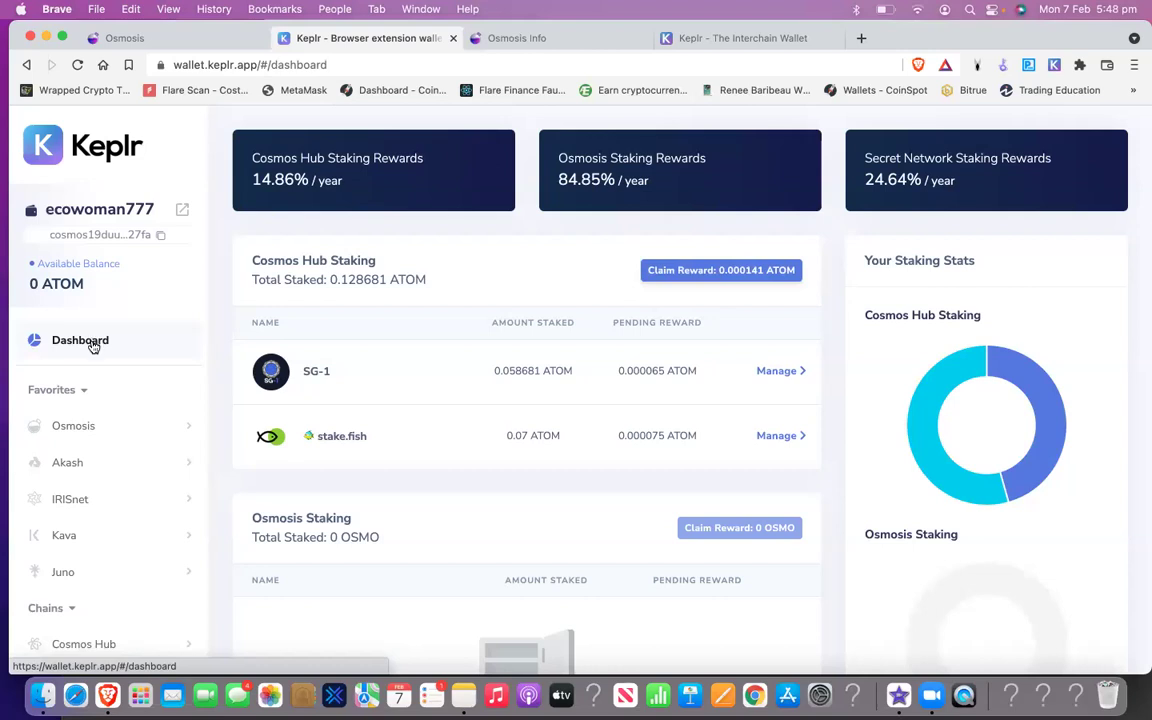
pyautogui.click(78, 432)
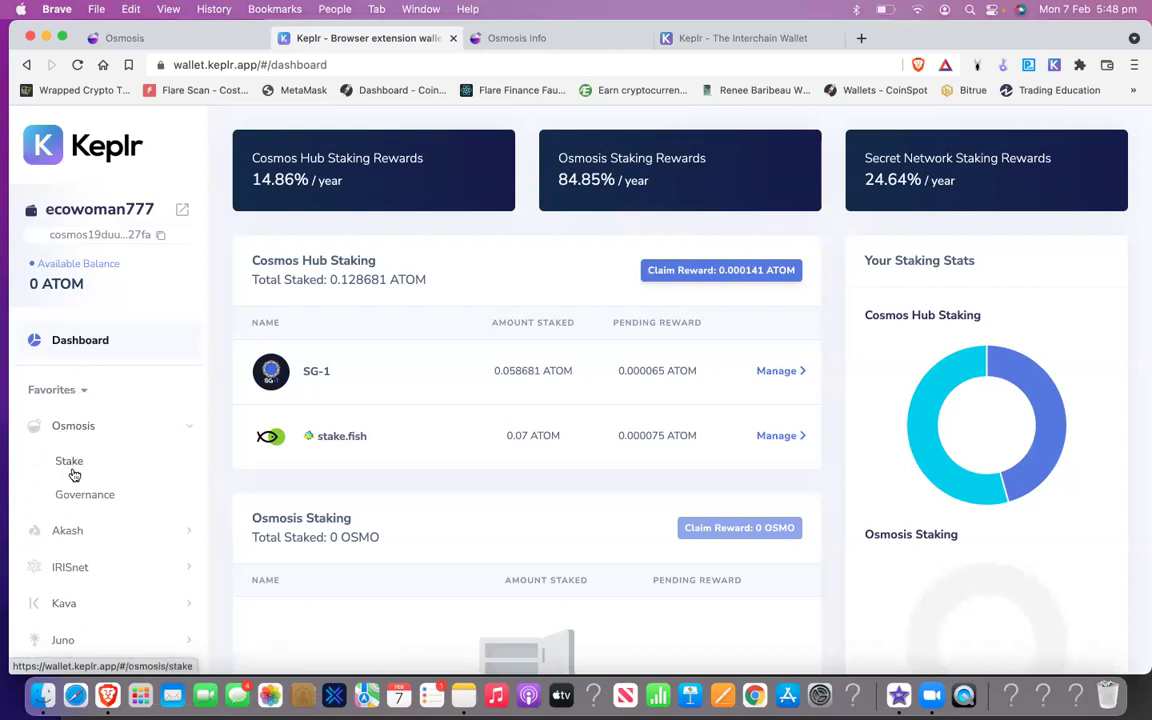
pyautogui.click(66, 463)
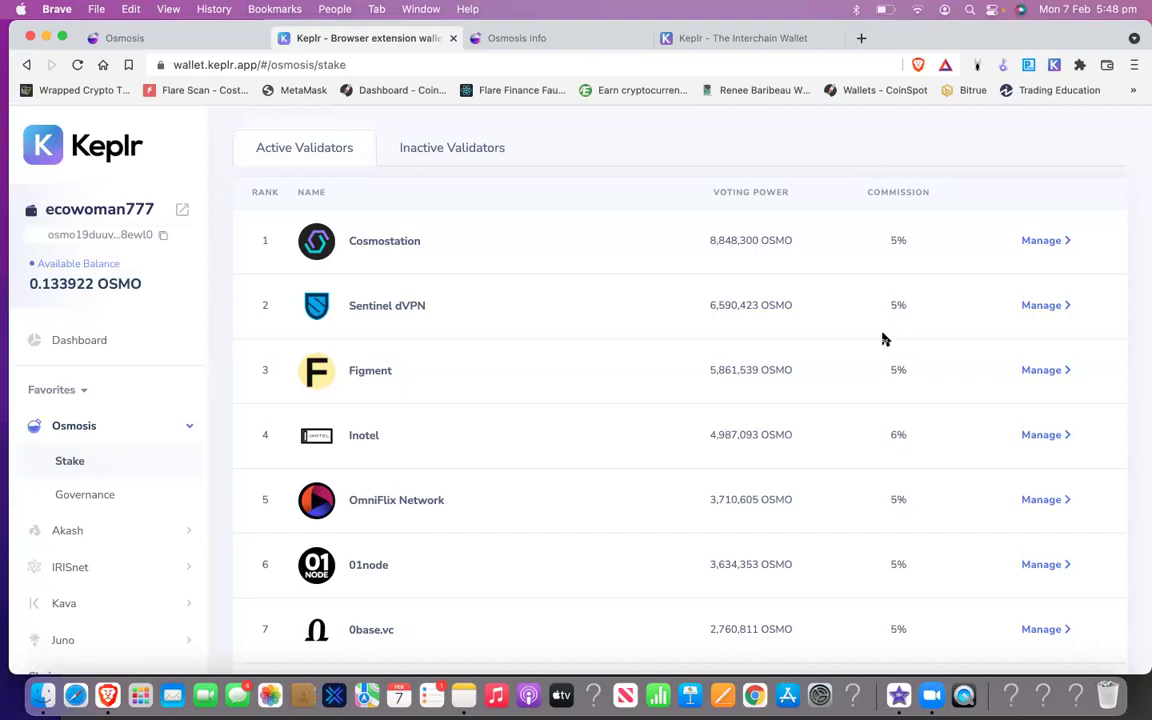
pyautogui.scroll(-8, 882, 485)
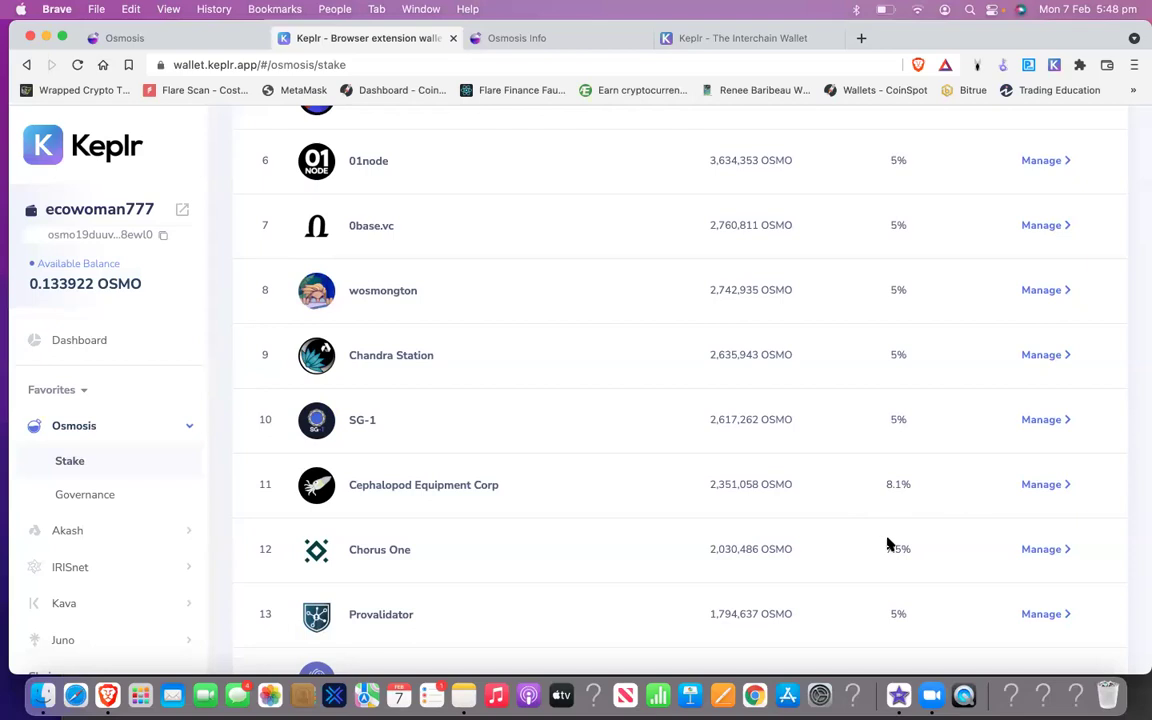
# Step: Review the top-ranked active Osmosis validators, view the Cosmostation validator's details and delegate option, and close them
pyautogui.scroll(1, 891, 541)
pyautogui.scroll(6, 891, 541)
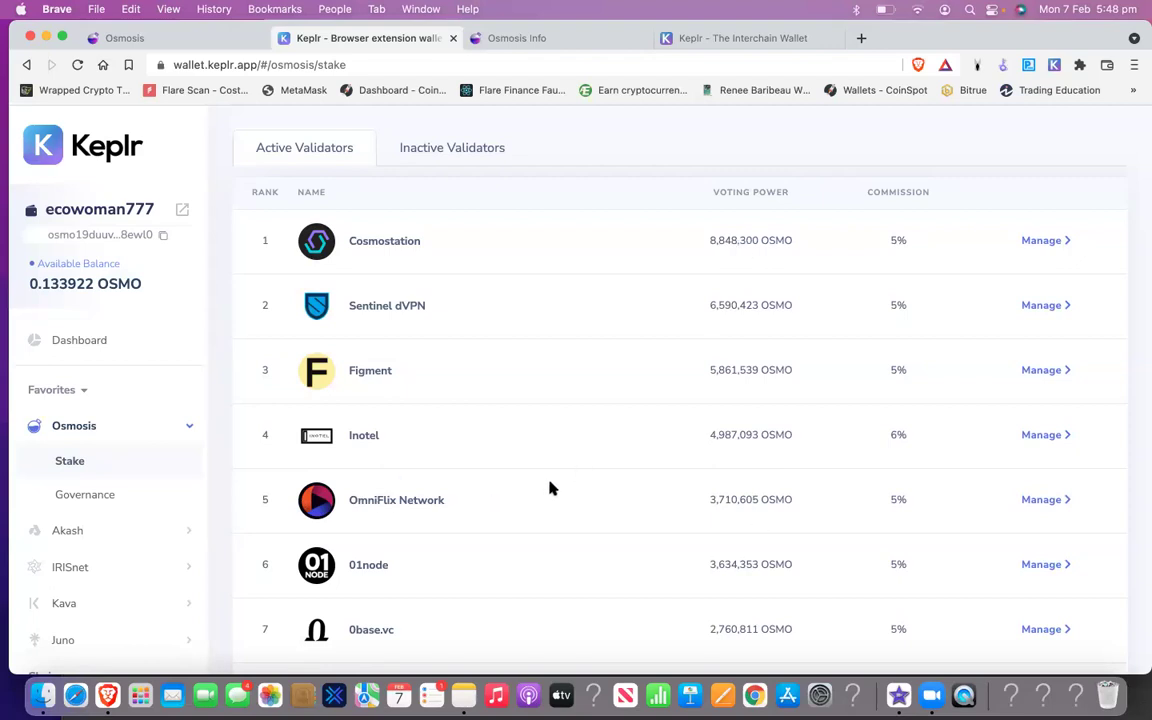
pyautogui.scroll(-2, 419, 573)
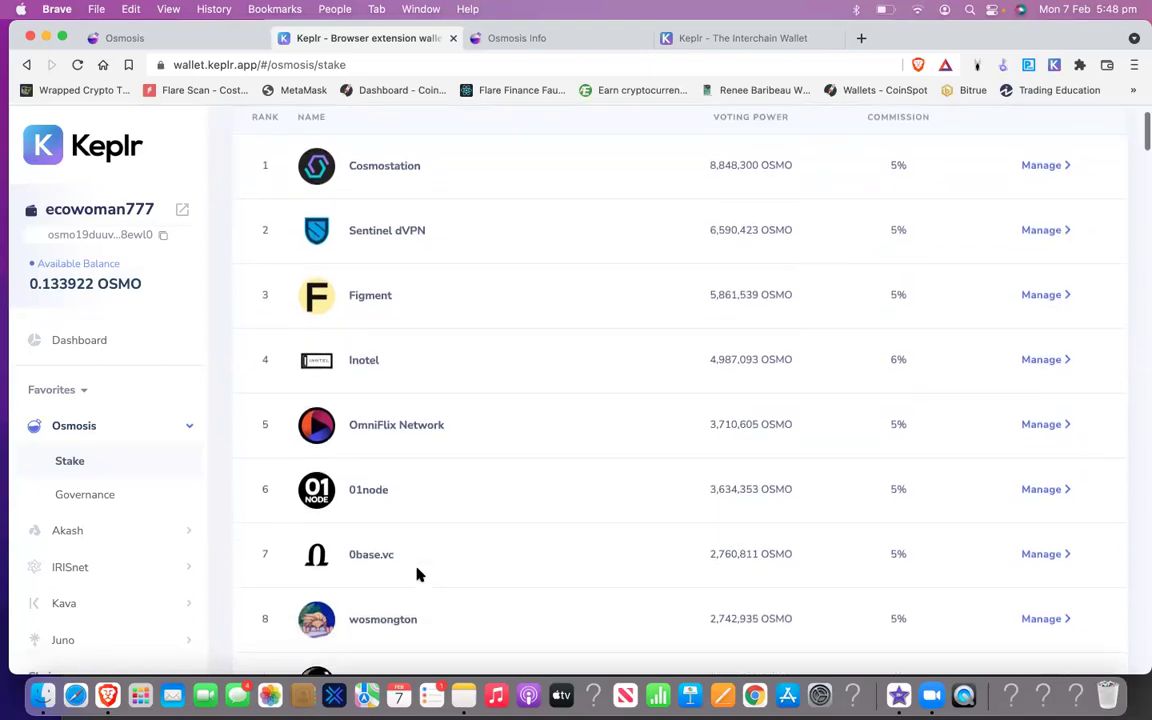
pyautogui.scroll(2, 419, 574)
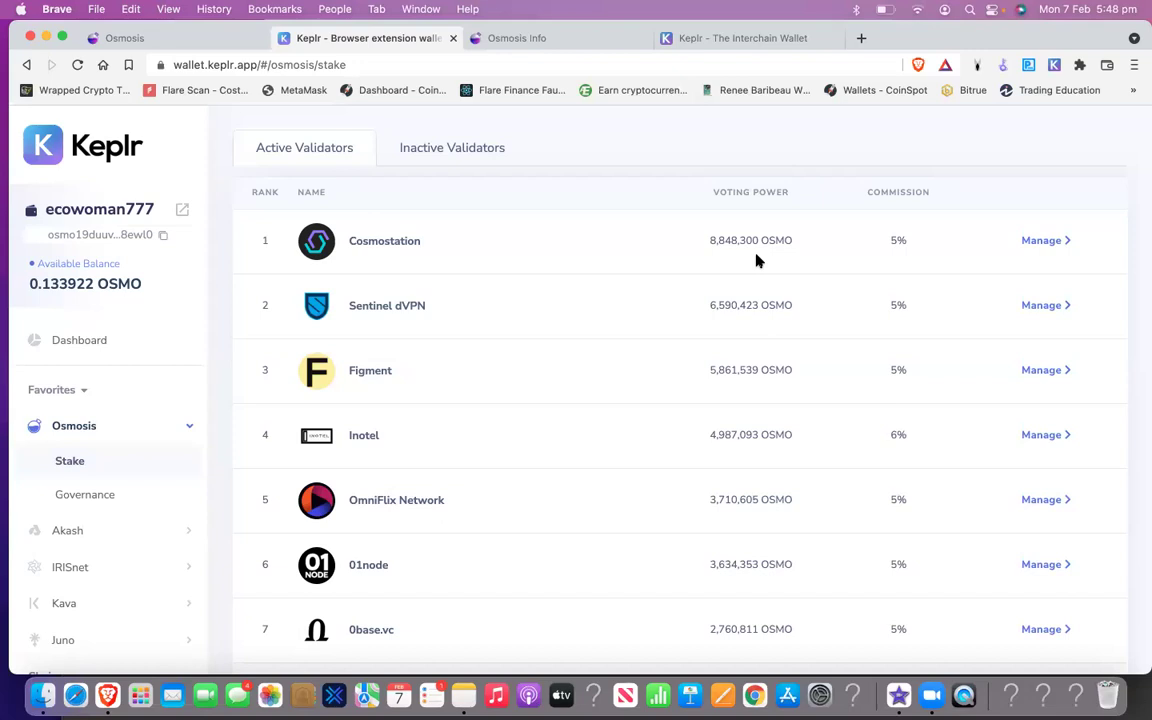
pyautogui.click(1058, 242)
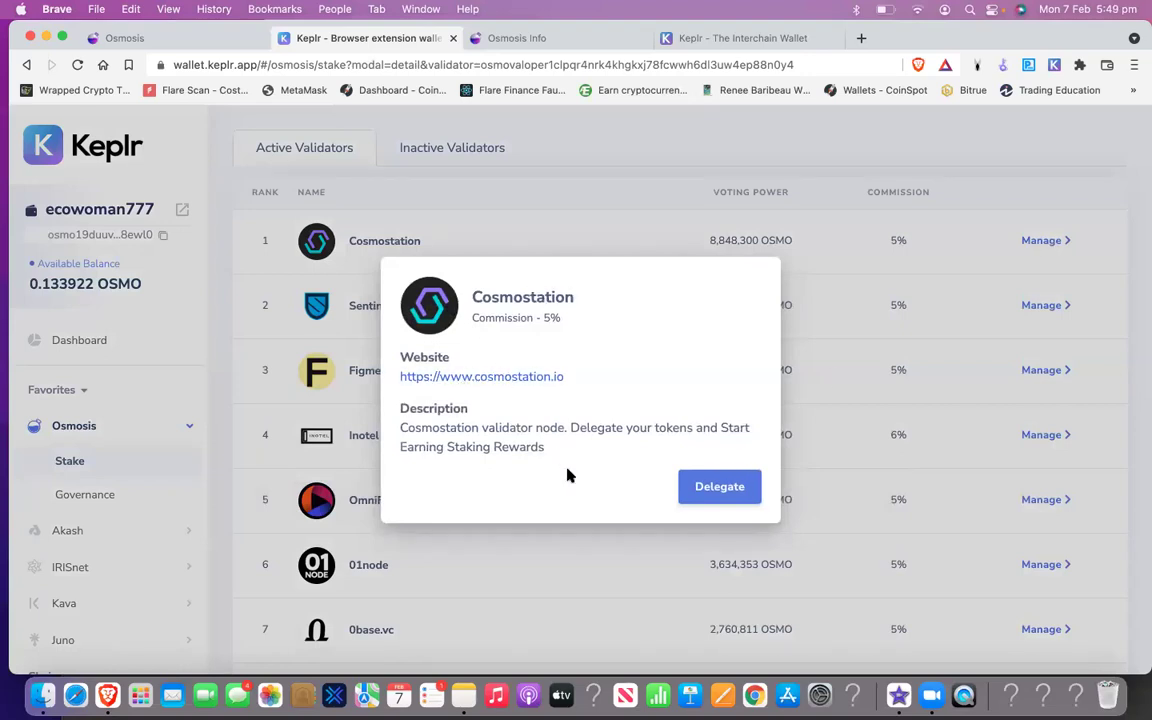
pyautogui.click(529, 561)
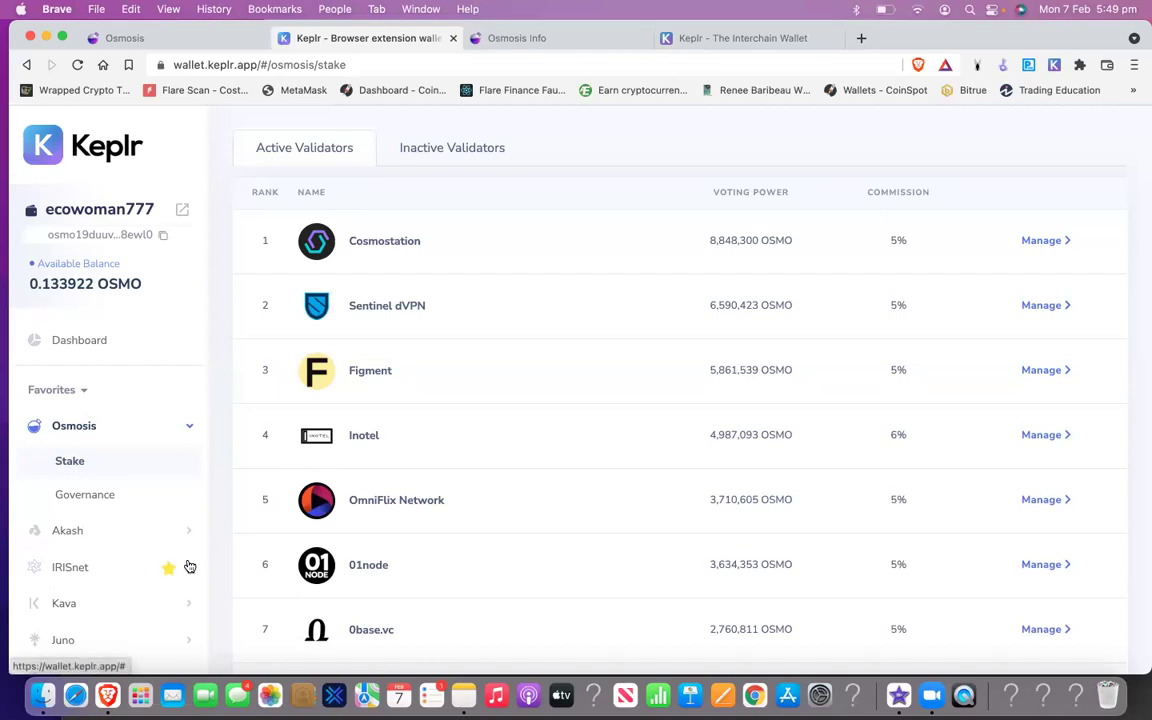
pyautogui.scroll(-5, 190, 567)
pyautogui.scroll(5, 190, 567)
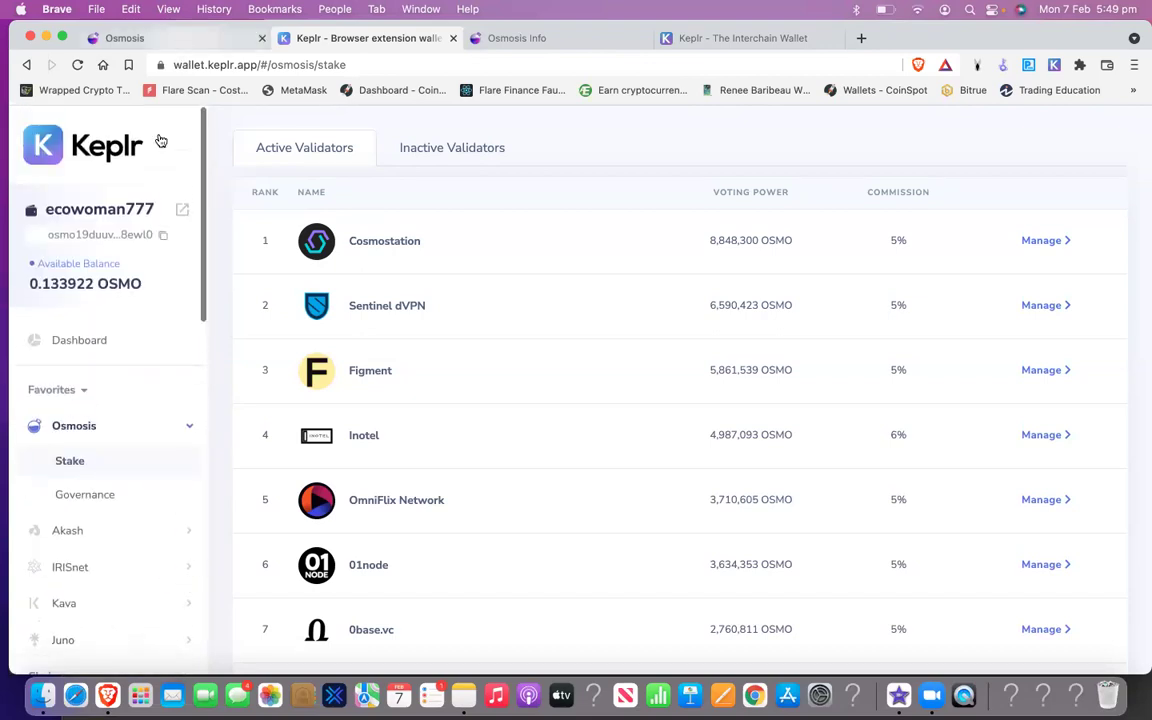
# Step: Return to the Osmosis trading page and set CRO as the token to swap from
pyautogui.click(180, 40)
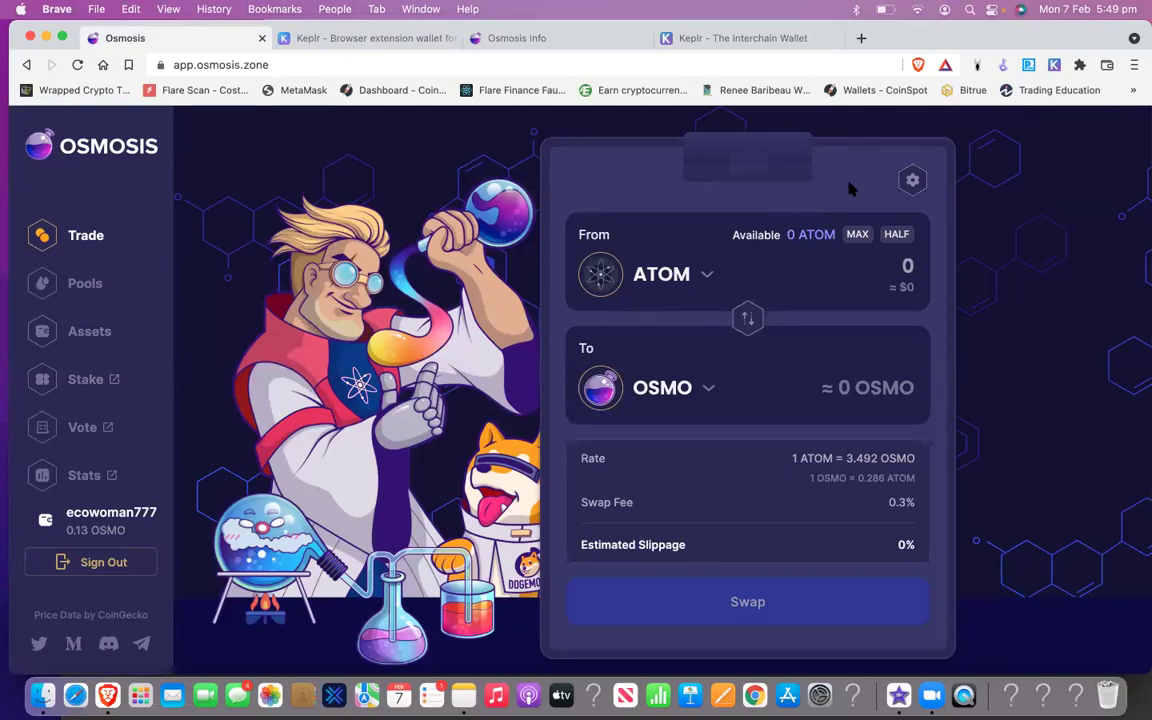
pyautogui.click(698, 277)
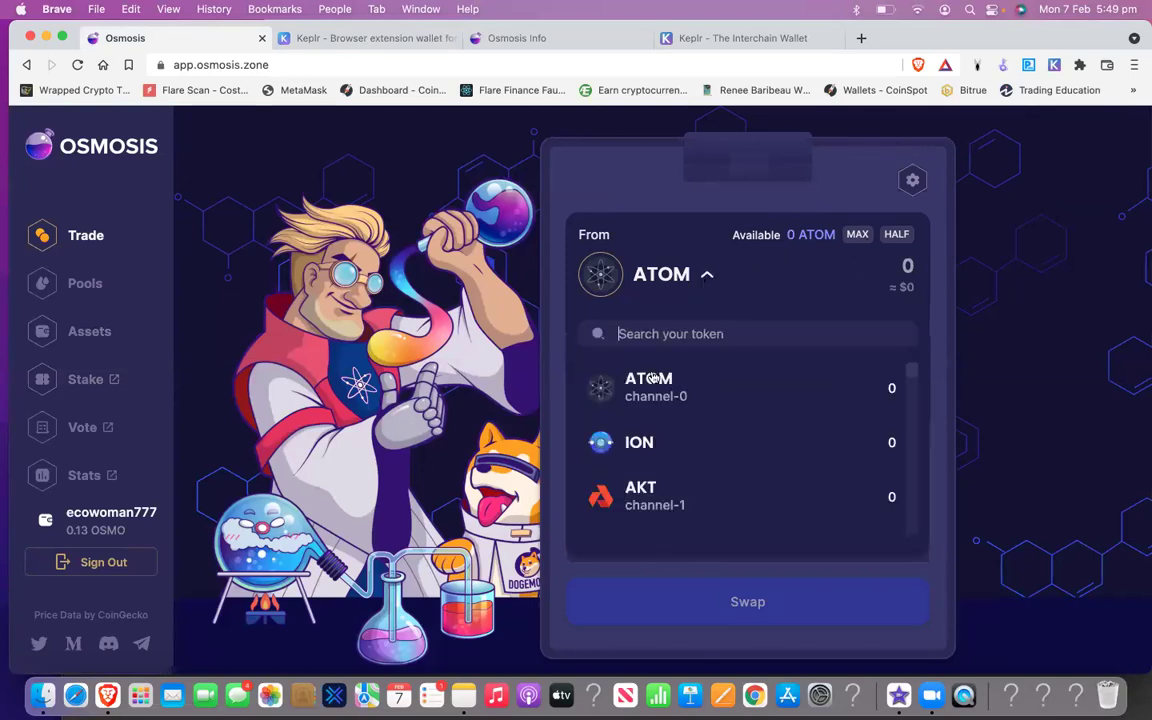
pyautogui.scroll(-5, 655, 467)
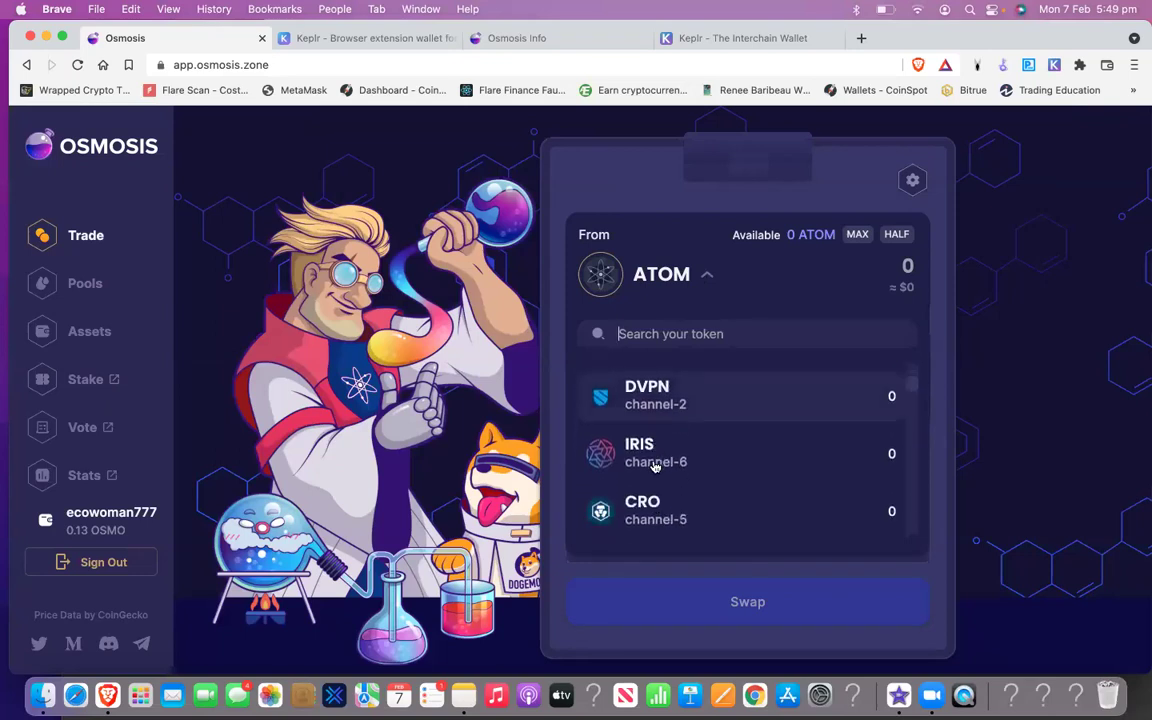
pyautogui.click(655, 458)
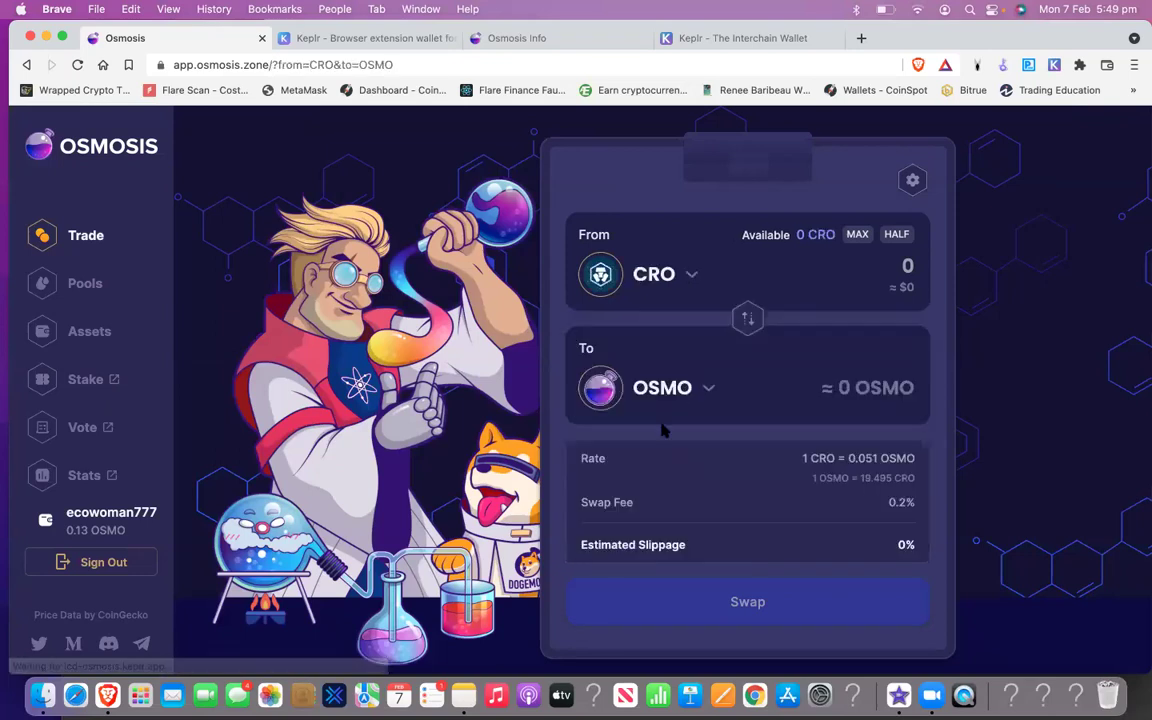
# Step: Switch the Keplr wallet extension from Cosmos Hub to the Crypto.org network and view its CRO account
pyautogui.click(1055, 68)
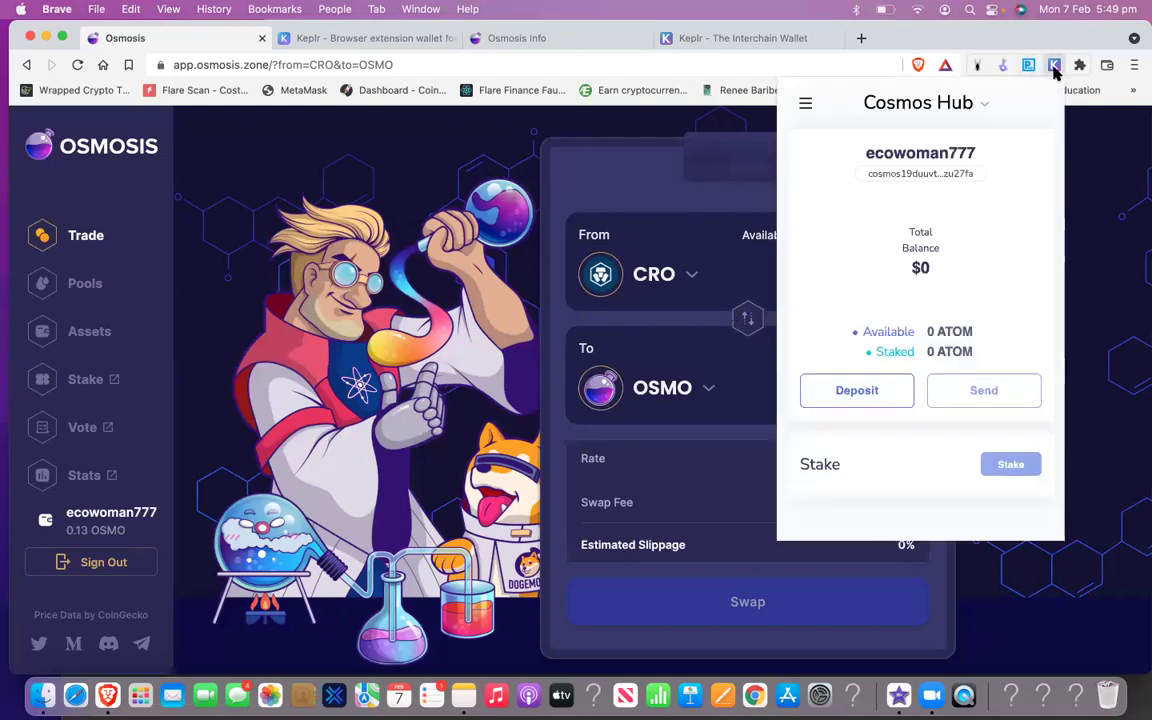
pyautogui.click(918, 103)
pyautogui.scroll(-5, 922, 240)
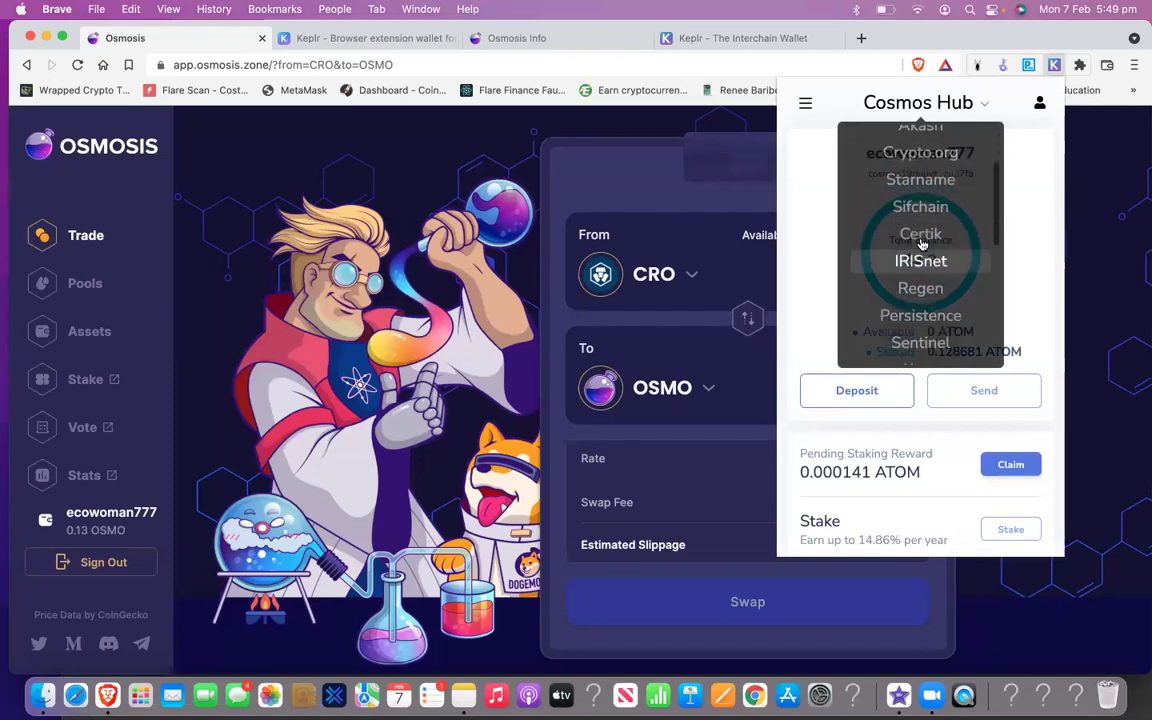
pyautogui.scroll(-1, 922, 250)
pyautogui.scroll(6, 920, 290)
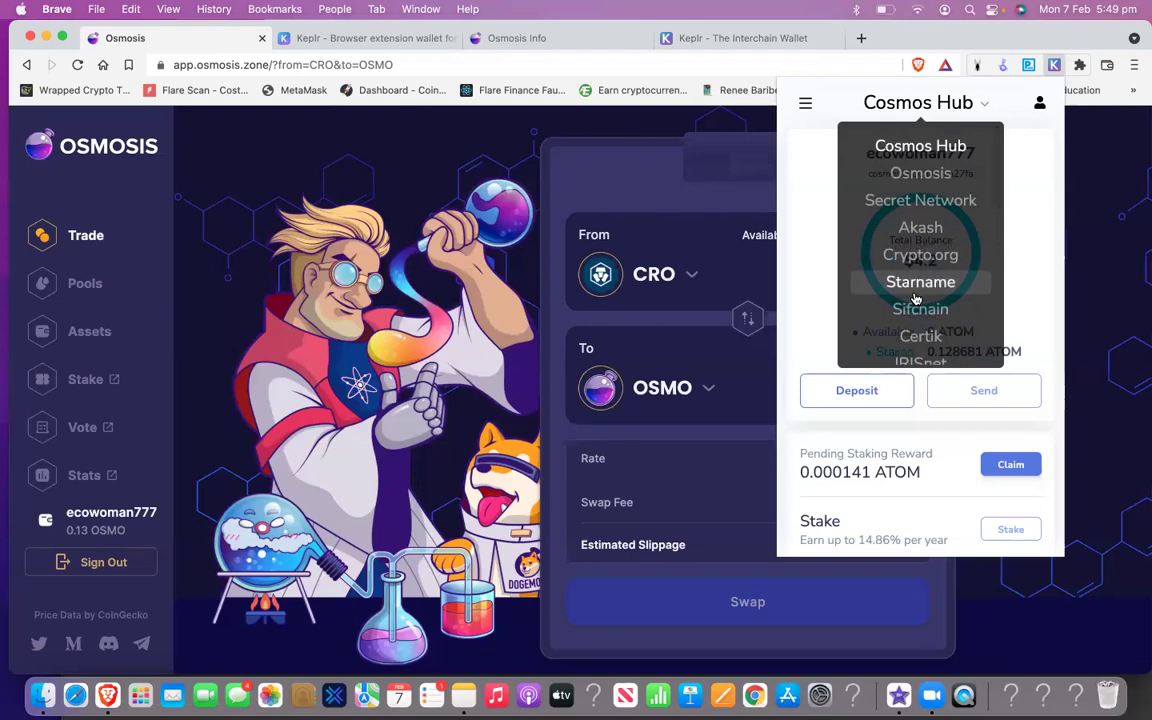
pyautogui.click(920, 255)
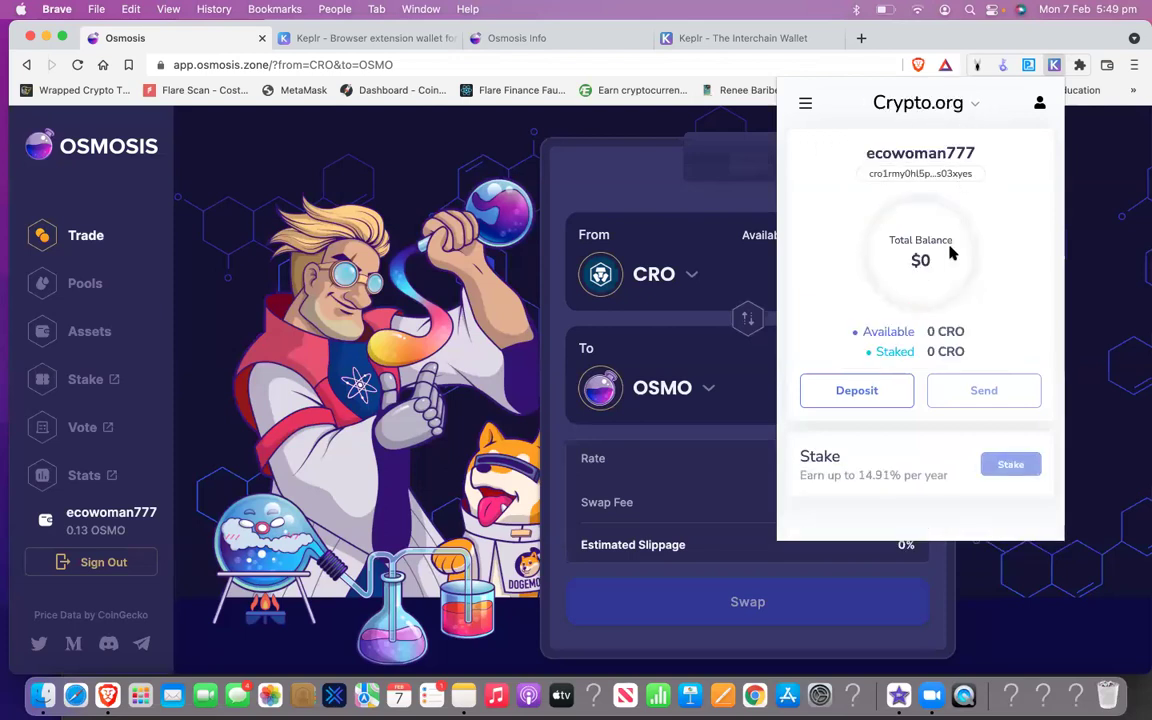
pyautogui.click(1083, 122)
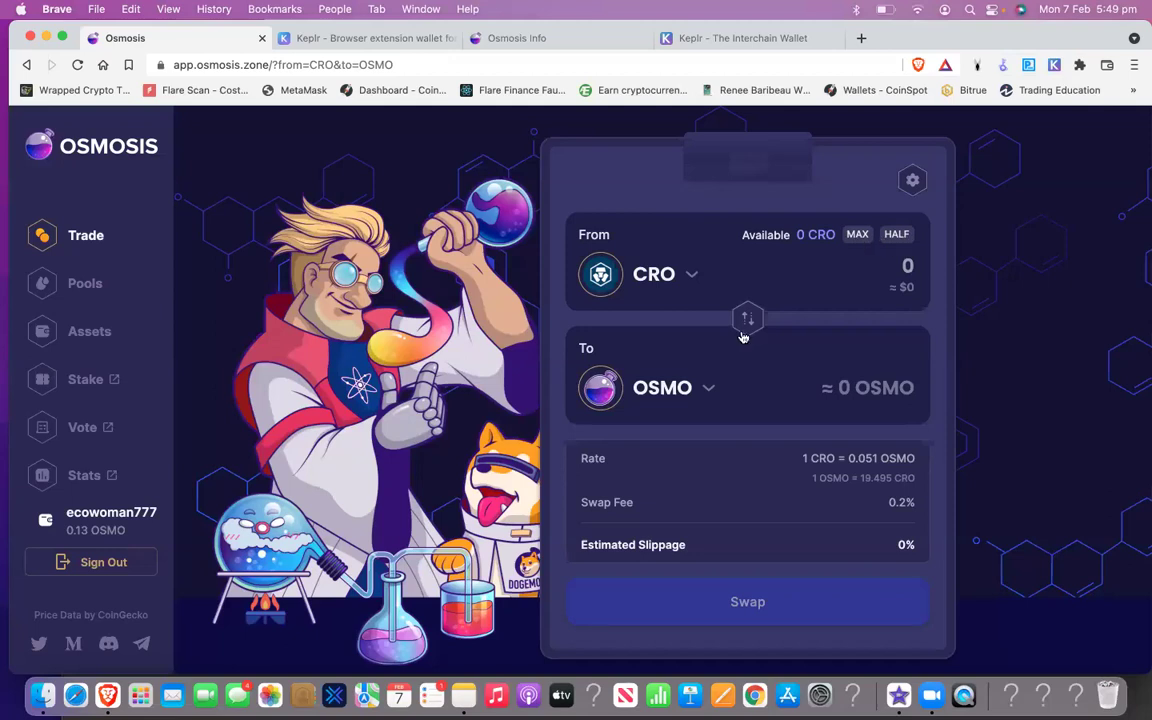
# Step: Look through the tokens available to swap CRO into, including JUNO, XKI, KRT and SCRT
pyautogui.click(708, 389)
pyautogui.scroll(-5, 660, 553)
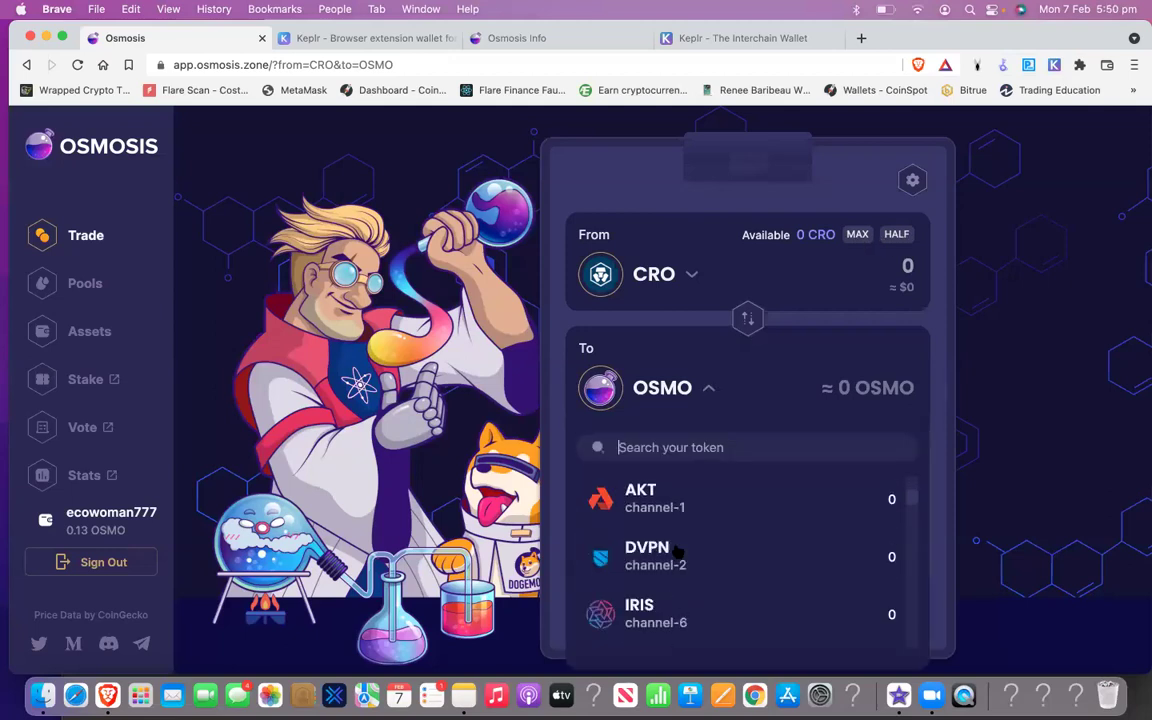
pyautogui.scroll(-4, 676, 552)
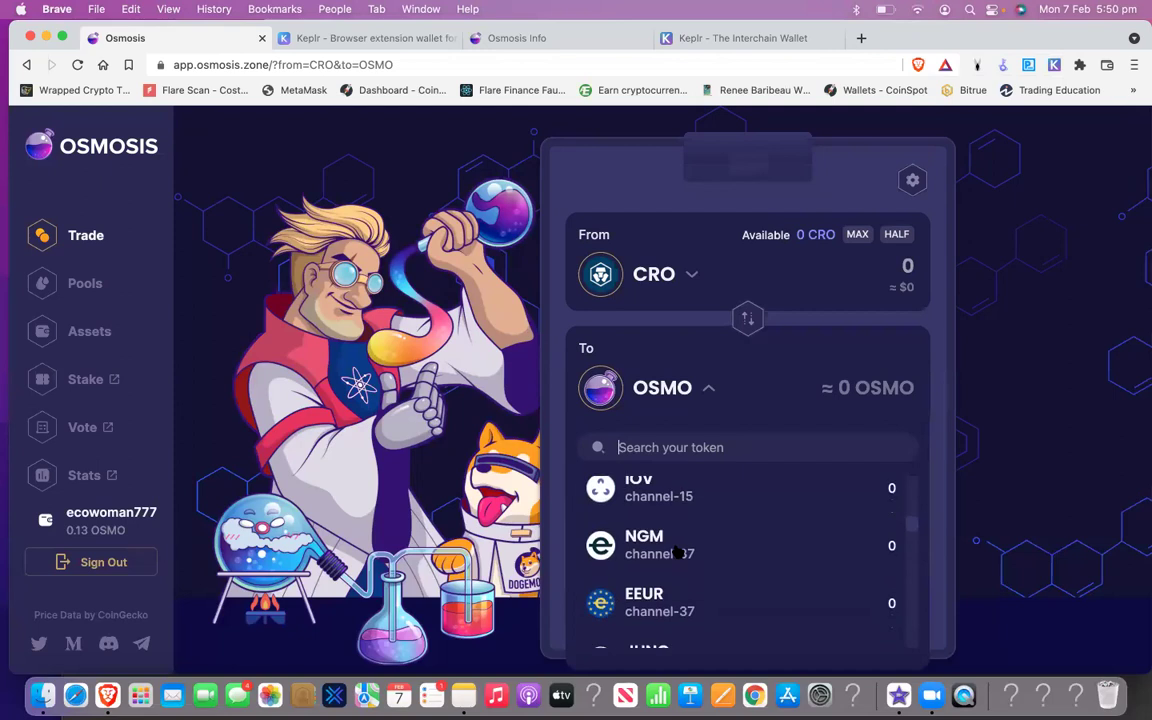
pyautogui.scroll(-1, 677, 551)
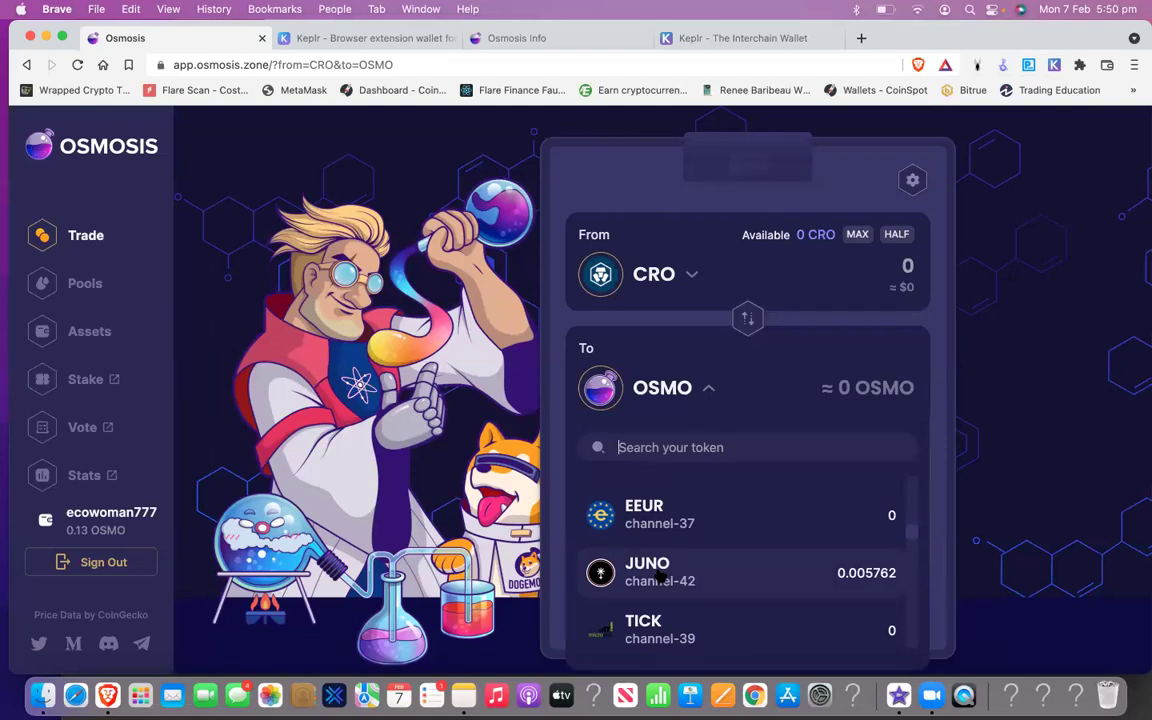
pyautogui.scroll(-1, 660, 576)
pyautogui.scroll(-3, 660, 576)
pyautogui.scroll(1, 660, 576)
pyautogui.scroll(-2, 660, 576)
pyautogui.scroll(-5, 660, 576)
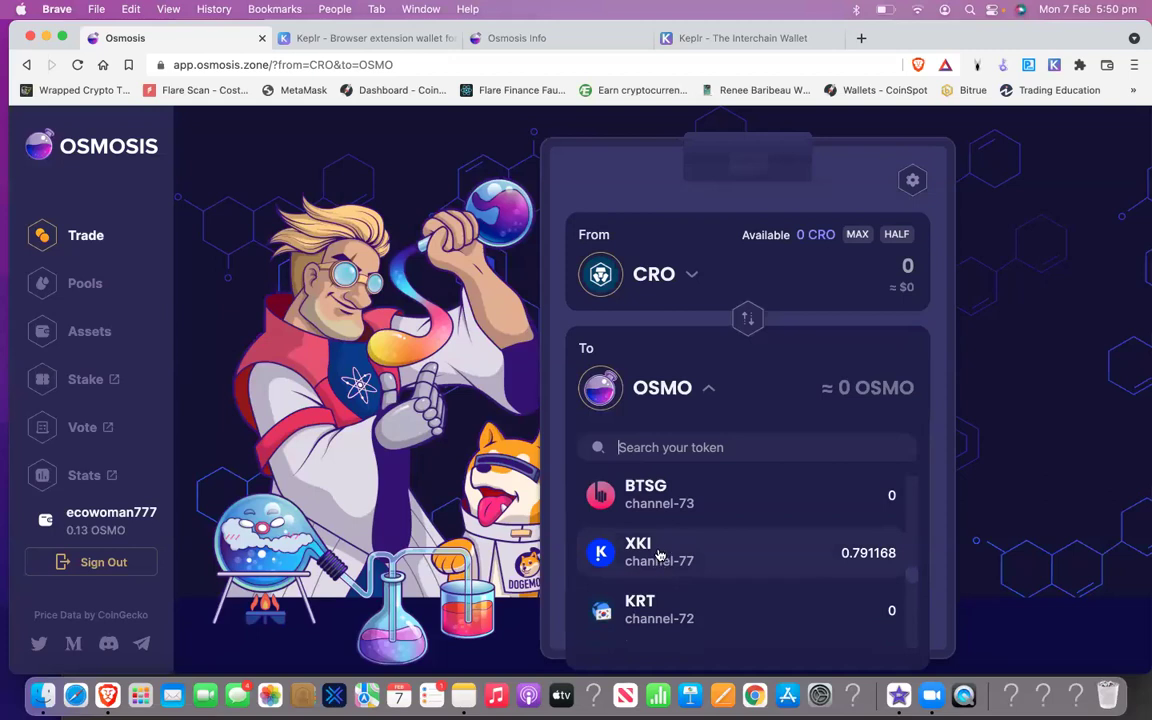
pyautogui.scroll(-5, 660, 553)
pyautogui.scroll(-1, 660, 553)
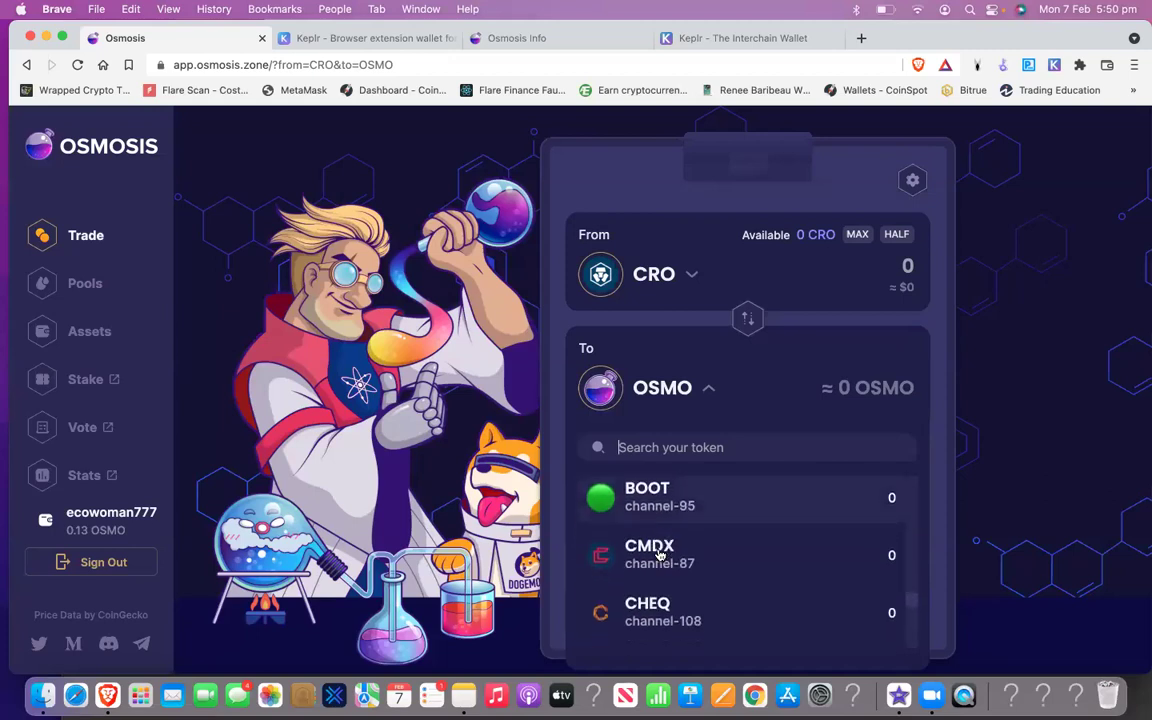
pyautogui.scroll(3, 660, 553)
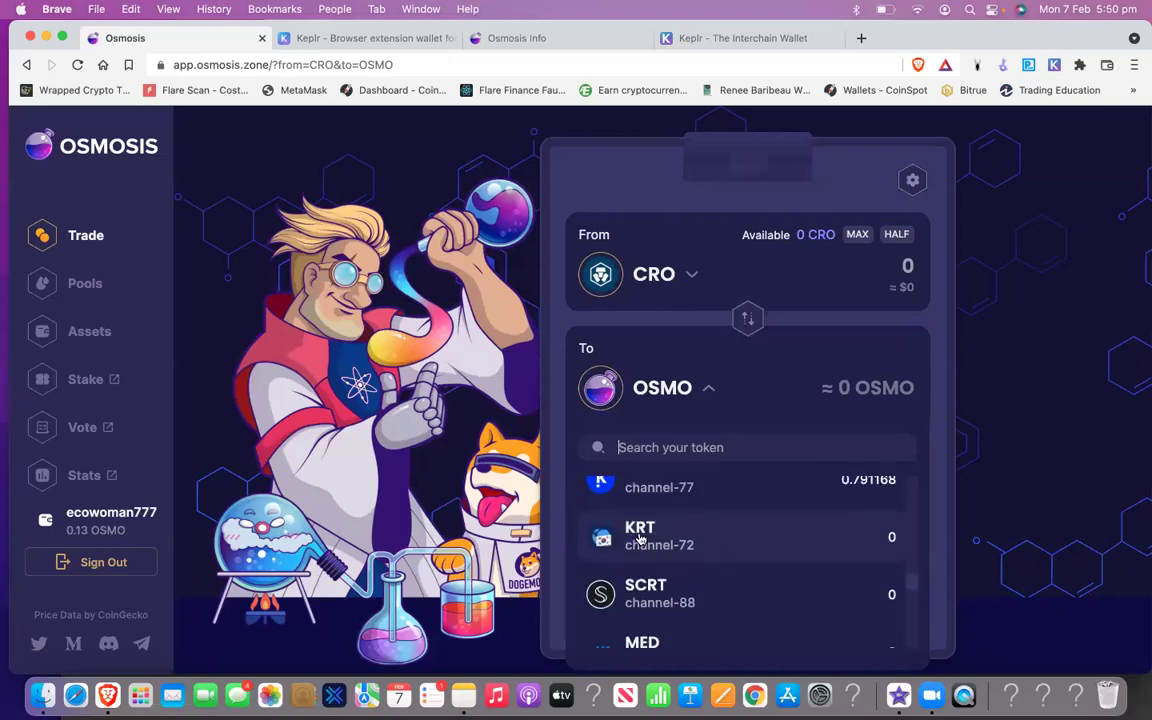
pyautogui.scroll(1, 625, 522)
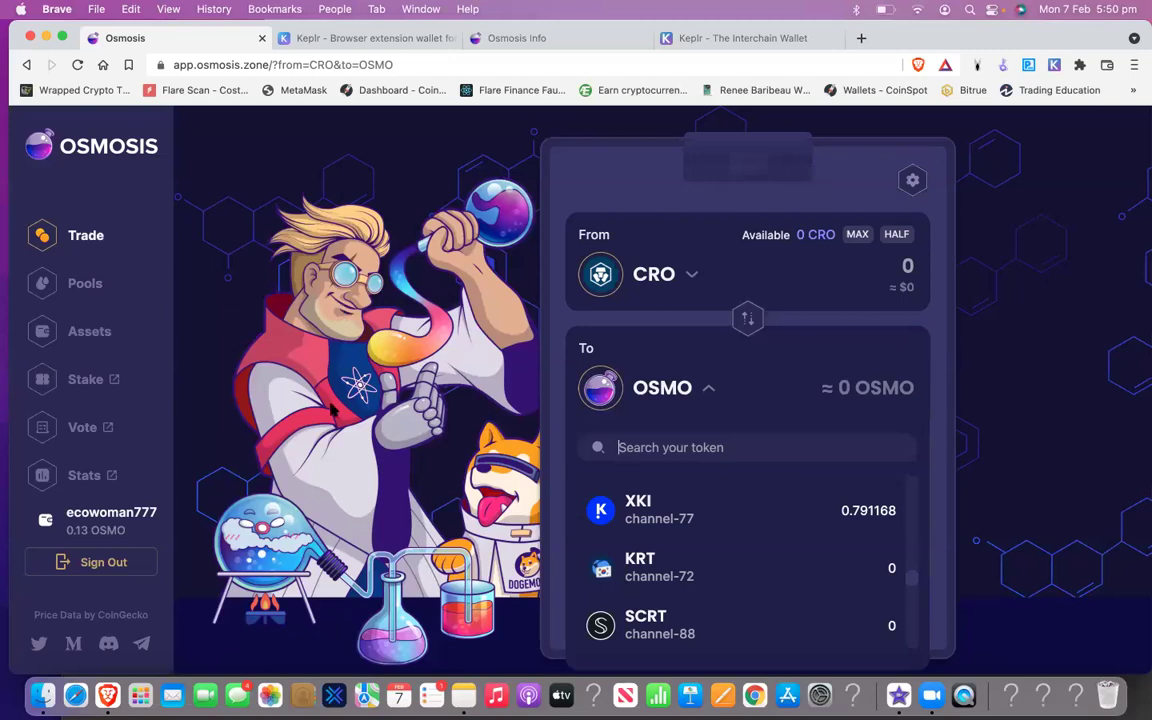
# Step: Revisit the Osmosis pools page and open the voting page in Keplr to review active governance proposals #141 and #140
pyautogui.click(84, 289)
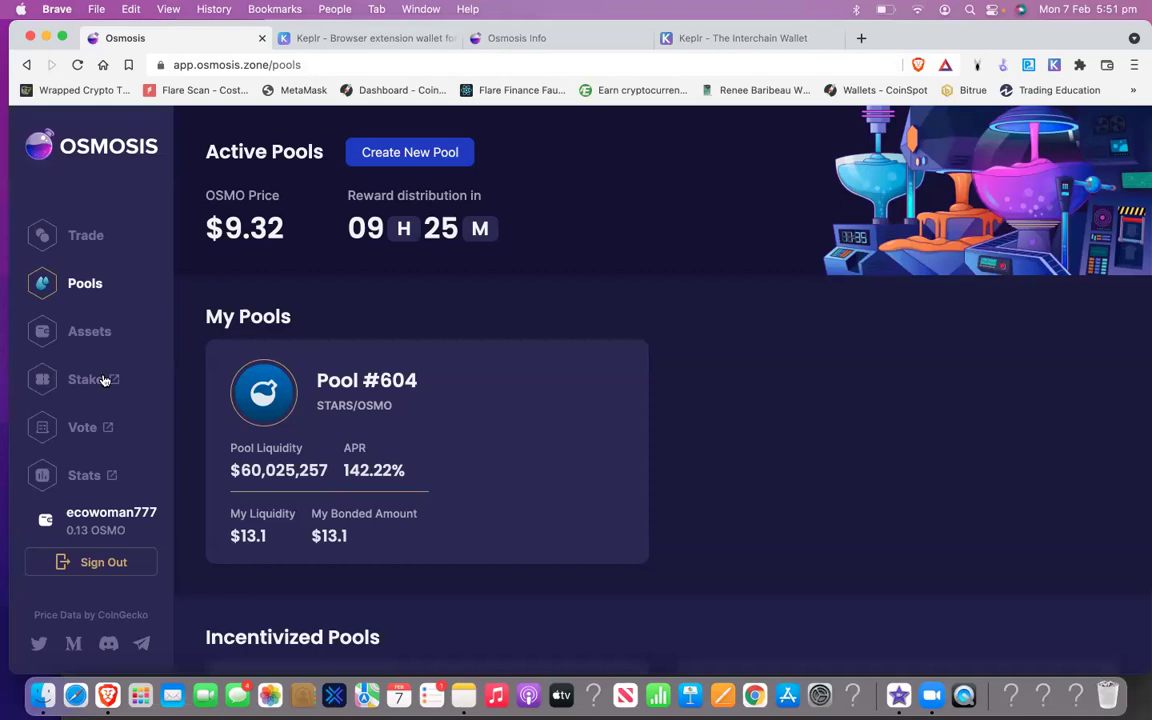
pyautogui.click(91, 437)
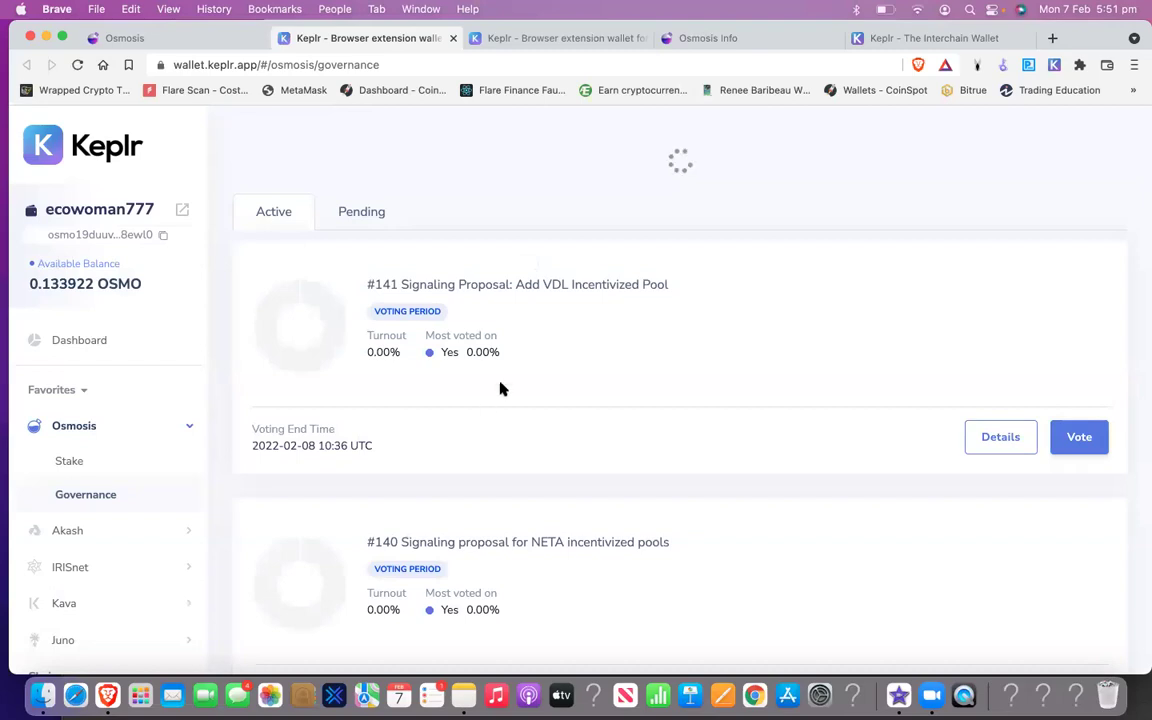
pyautogui.scroll(-3, 505, 390)
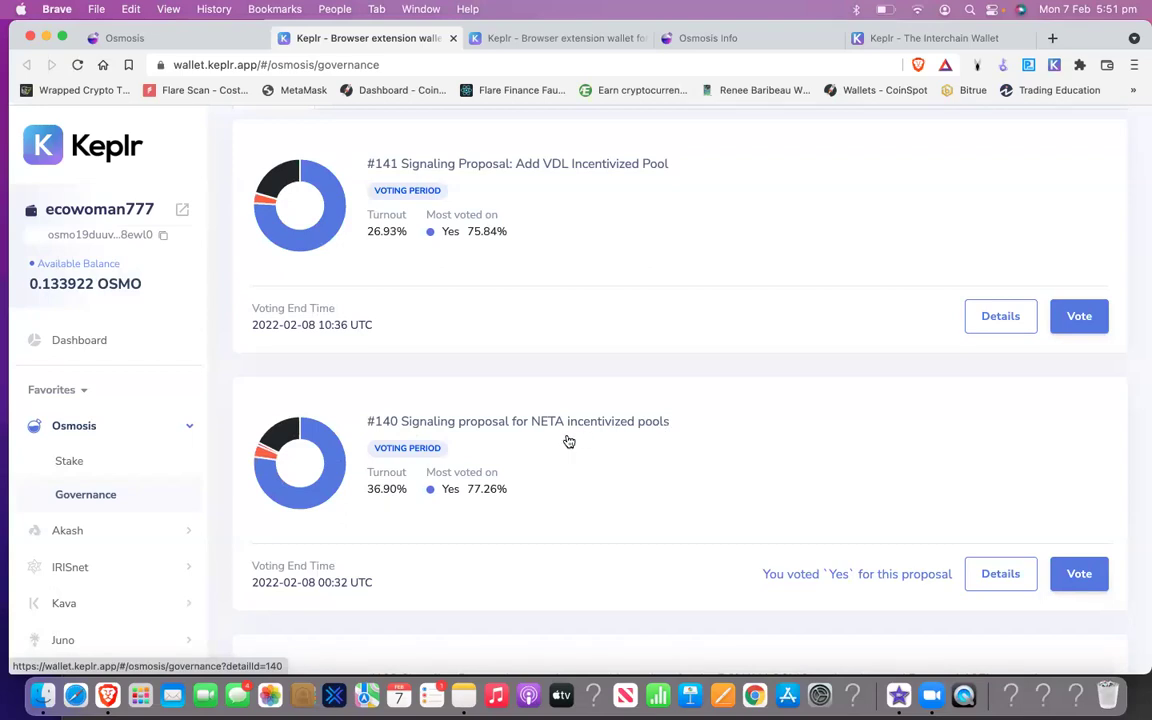
pyautogui.scroll(1, 566, 442)
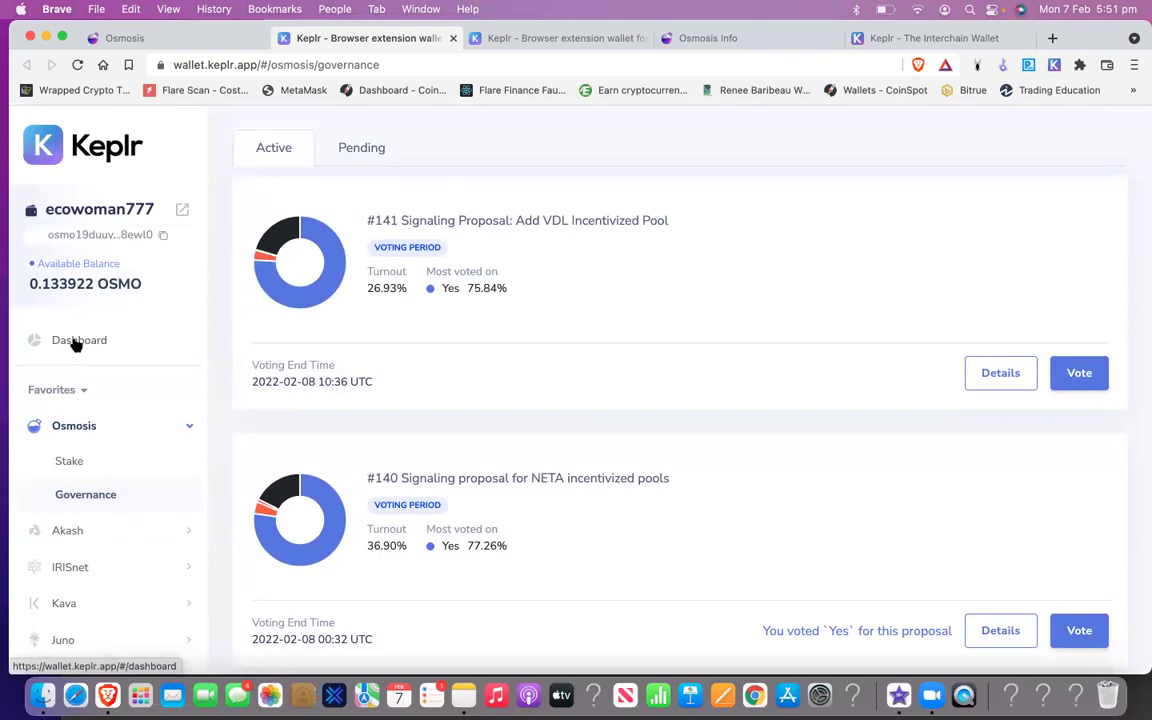
# Step: Open the Keplr dashboard and review the staking rewards, staked ATOM by validator, staking stats and chain list
pyautogui.click(77, 340)
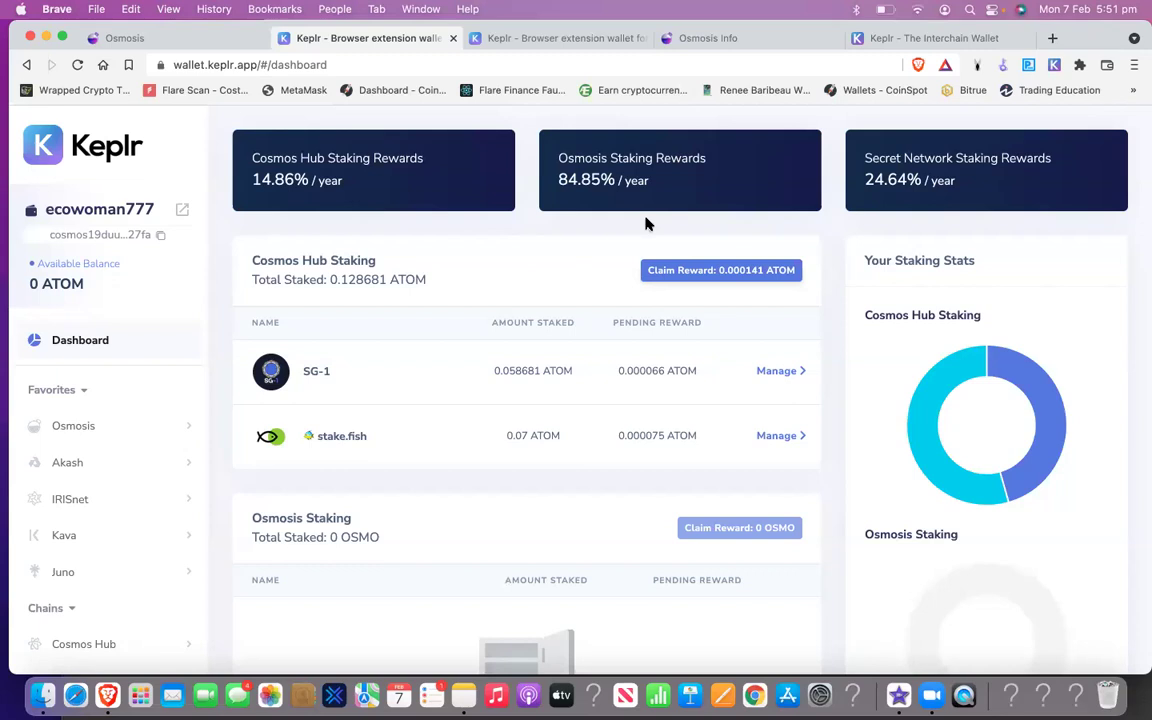
pyautogui.moveTo(941, 463)
pyautogui.scroll(-2, 82, 454)
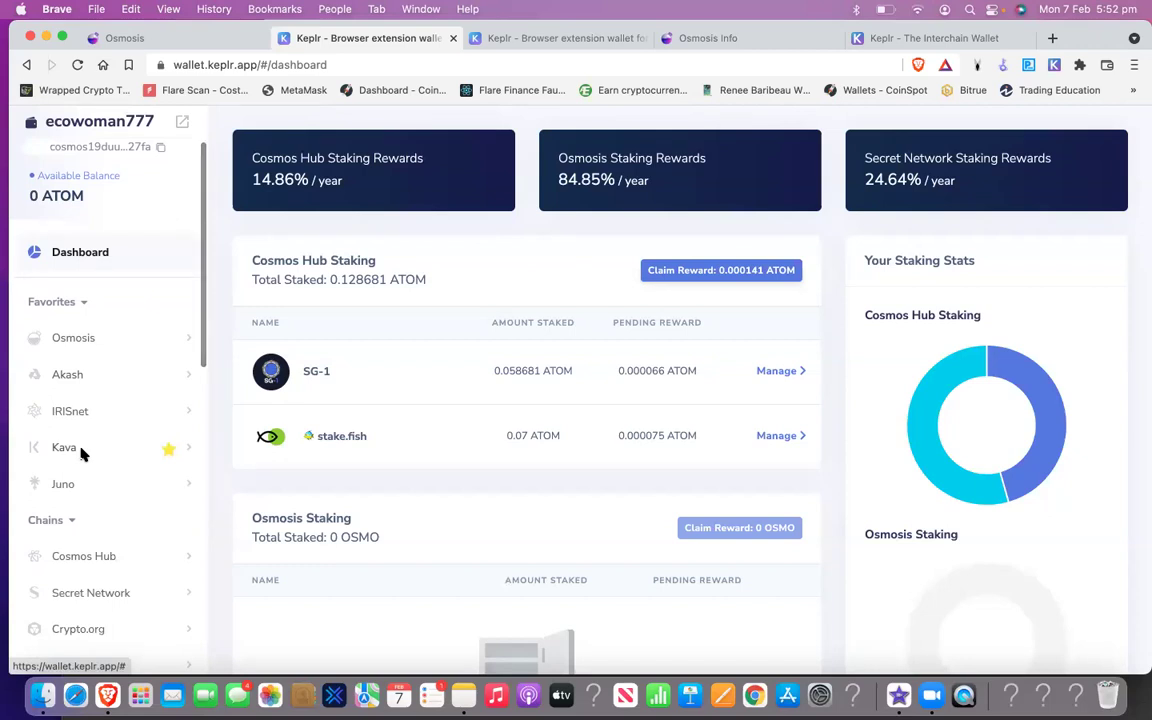
pyautogui.scroll(2, 82, 454)
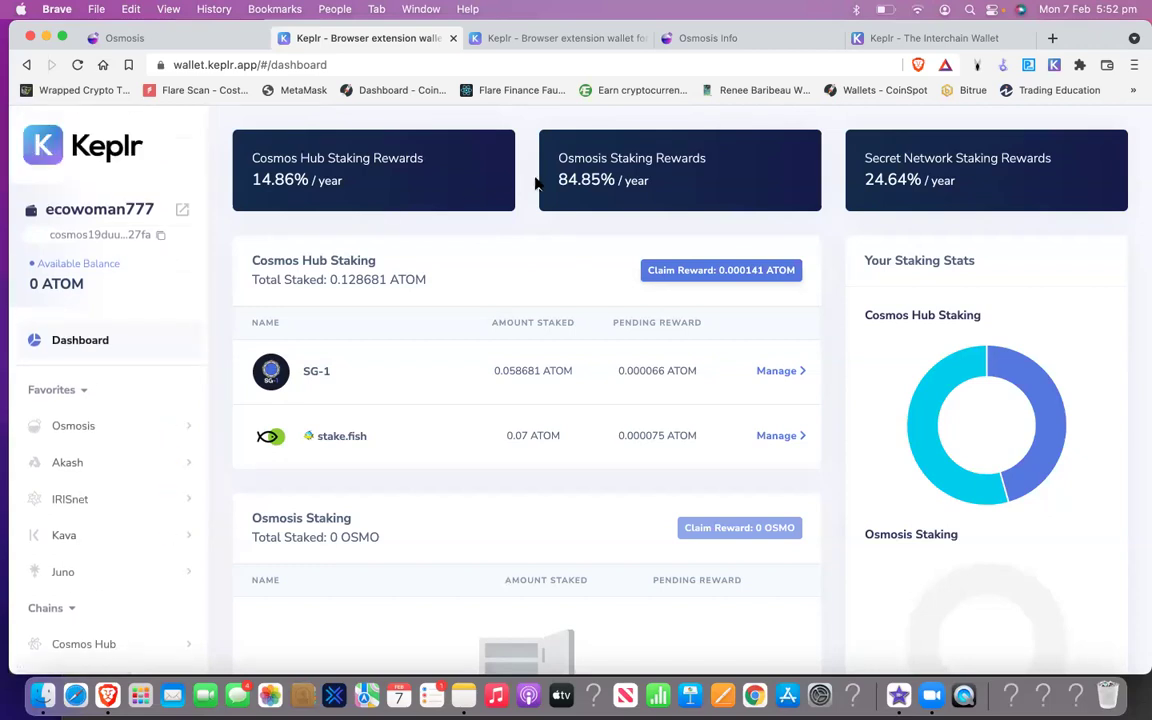